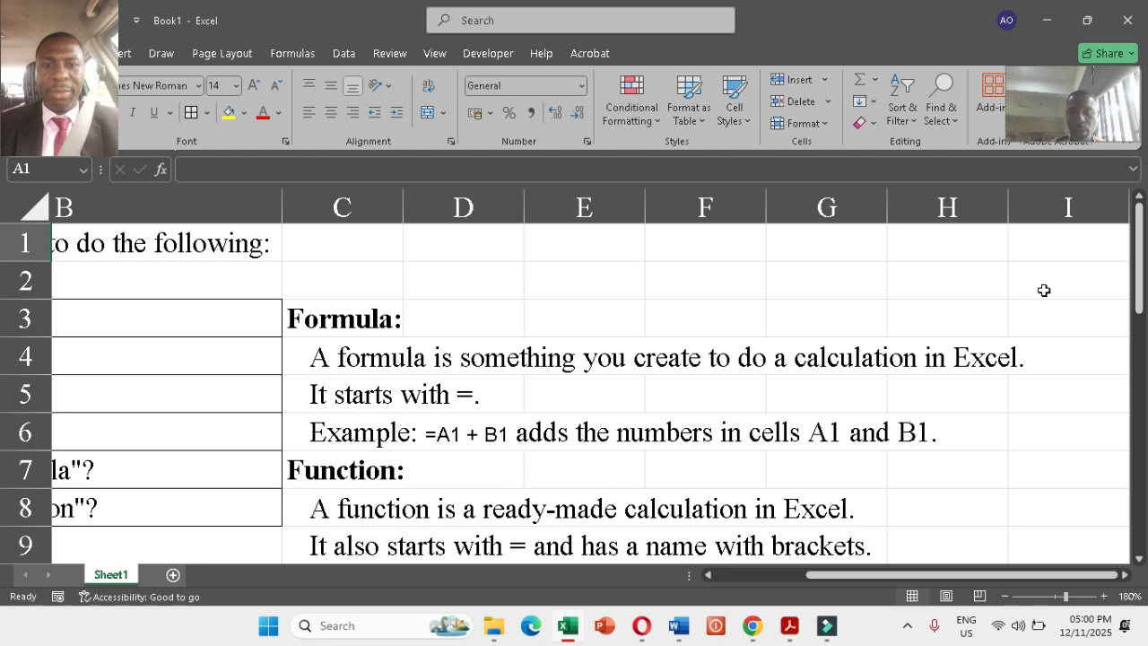
# Step: Read the definitions and examples of a formula and a function in the notes beside the topic list
pyautogui.moveTo(1144, 287); pyautogui.dragTo(1143, 348)
pyautogui.moveTo(924, 575); pyautogui.dragTo(960, 576)
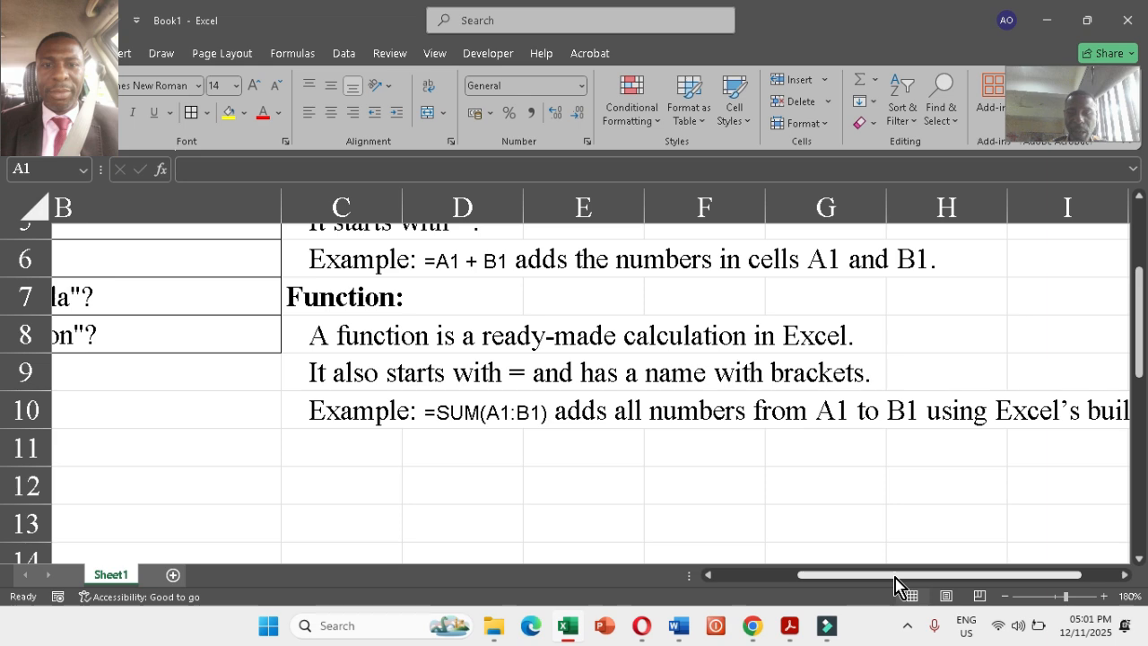
pyautogui.moveTo(895, 585); pyautogui.dragTo(779, 587)
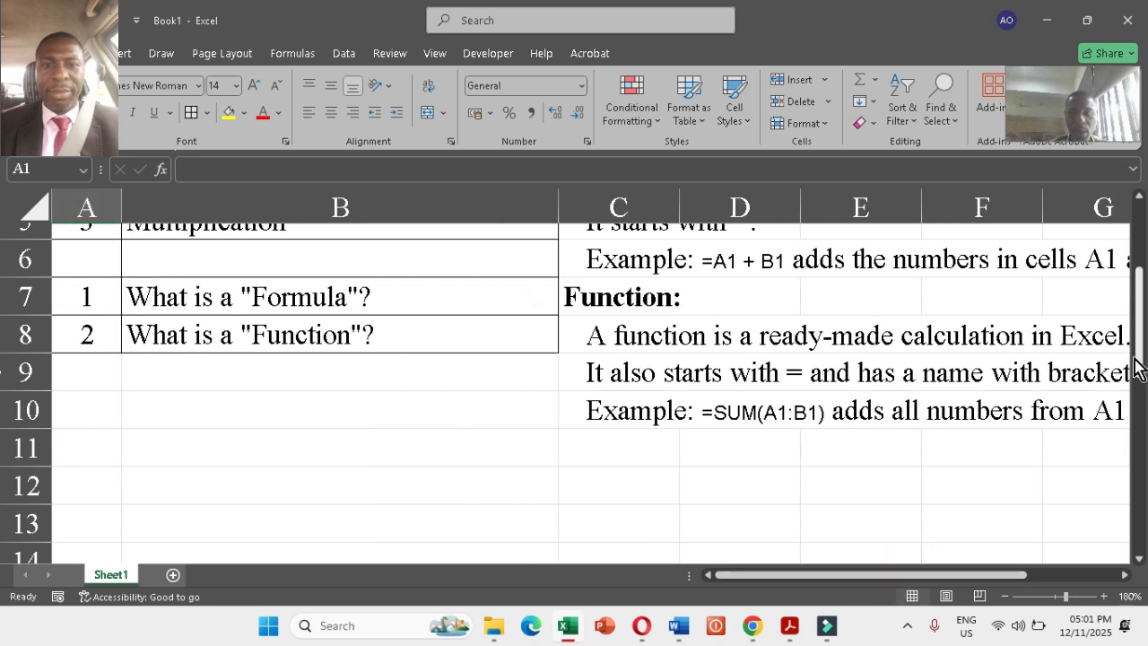
pyautogui.moveTo(1141, 367); pyautogui.dragTo(1144, 302)
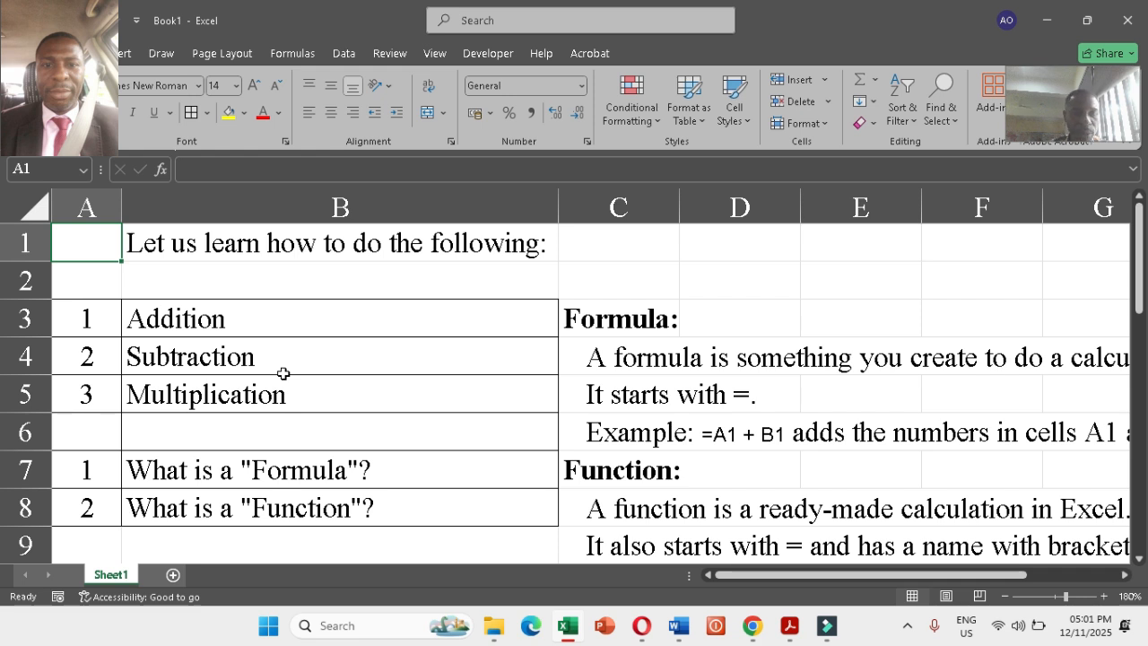
# Step: Add a new worksheet and enter the numbers 34, 34 and 56 in cells B3 to B5
pyautogui.click(174, 577)
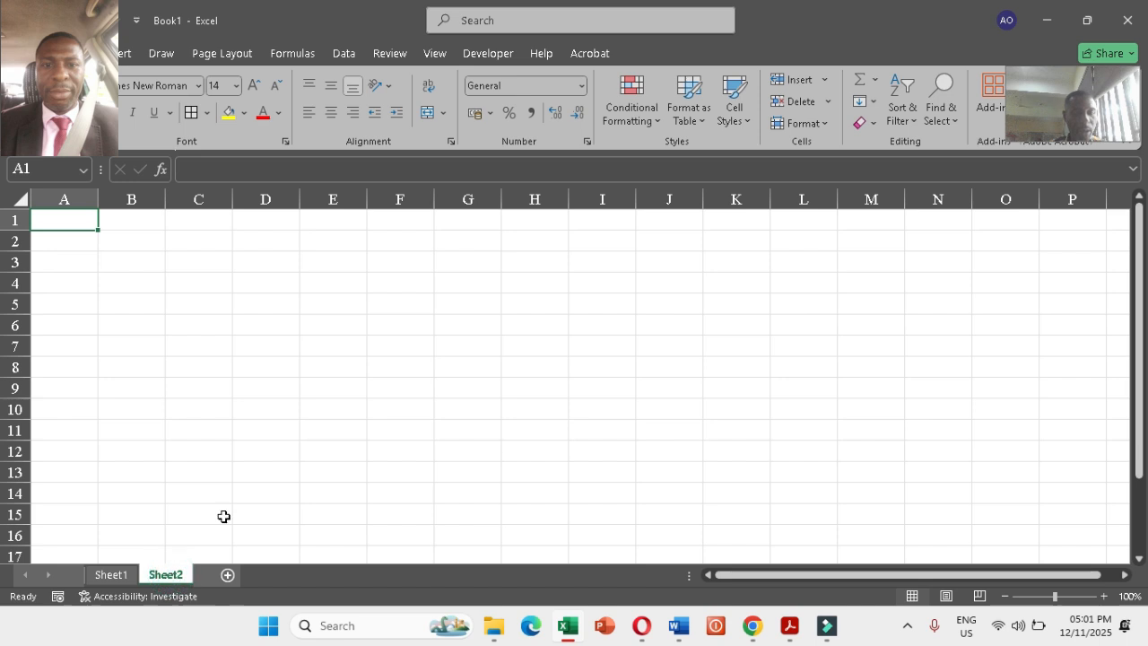
pyautogui.click(146, 263)
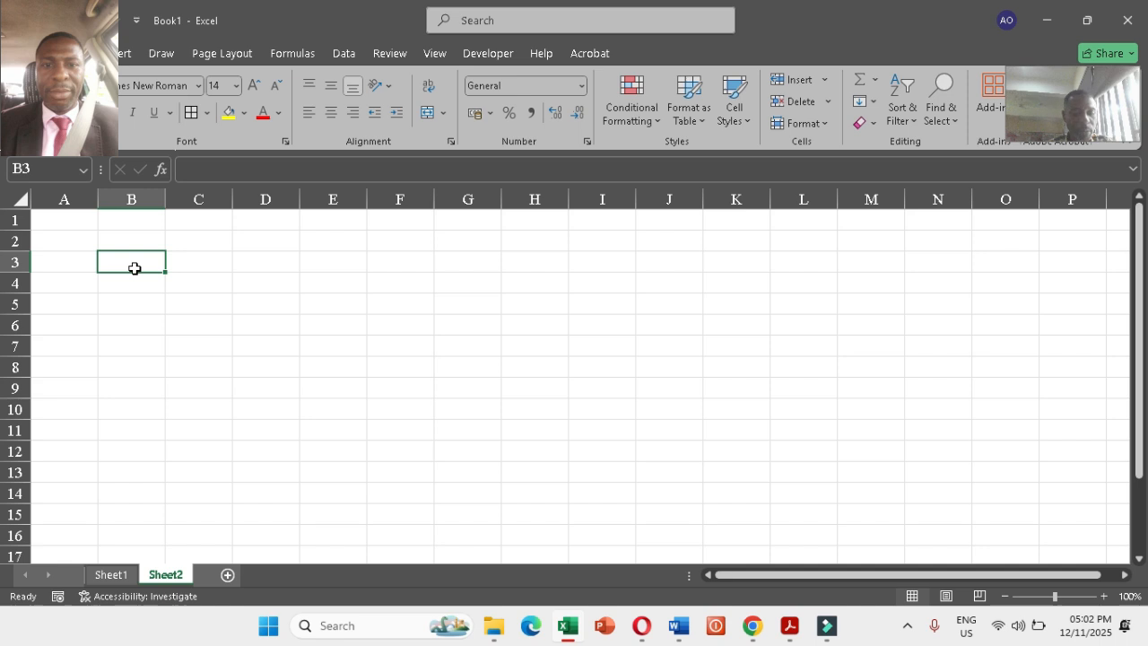
pyautogui.write('34')
pyautogui.press('Return')
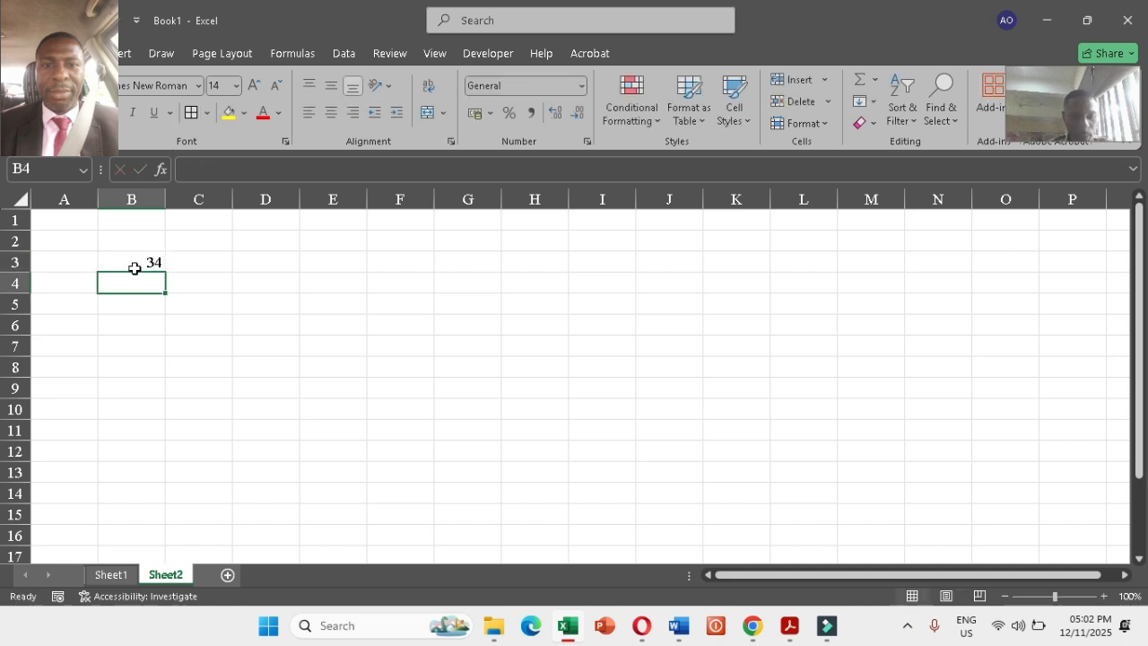
pyautogui.write('34')
pyautogui.press('Return')
pyautogui.write('56')
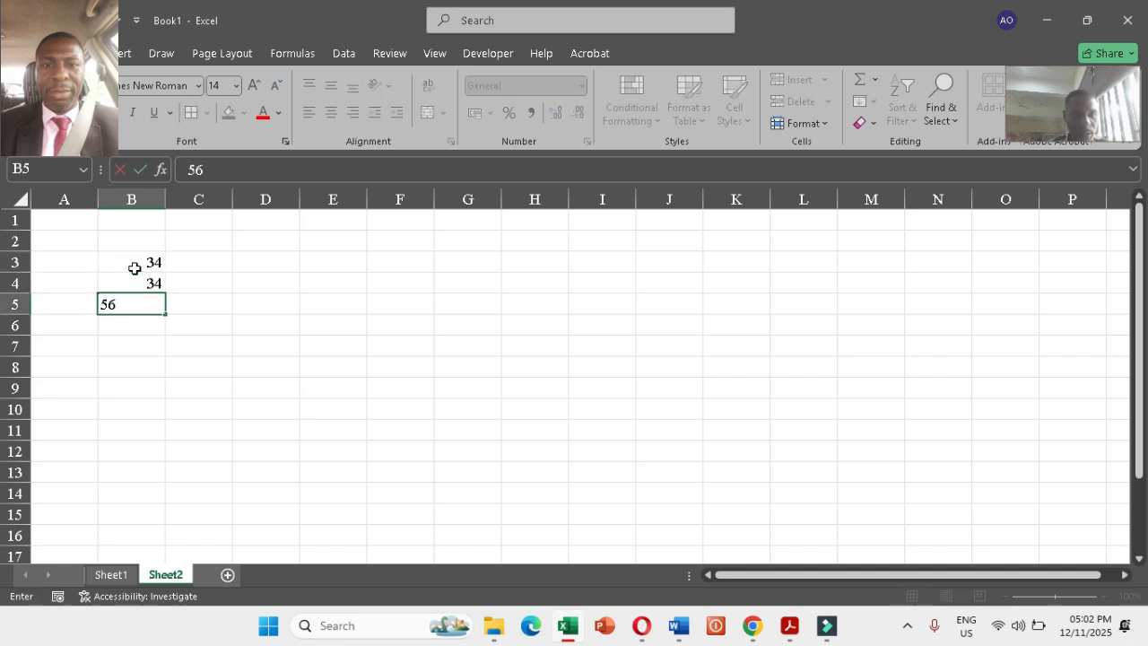
pyautogui.press('Return')
# Step: Add up the three numbers in cell B6 with the formula =B3+B4+B5
pyautogui.press('Up')
pyautogui.press('Up')
pyautogui.press('Down')
pyautogui.press('Down')
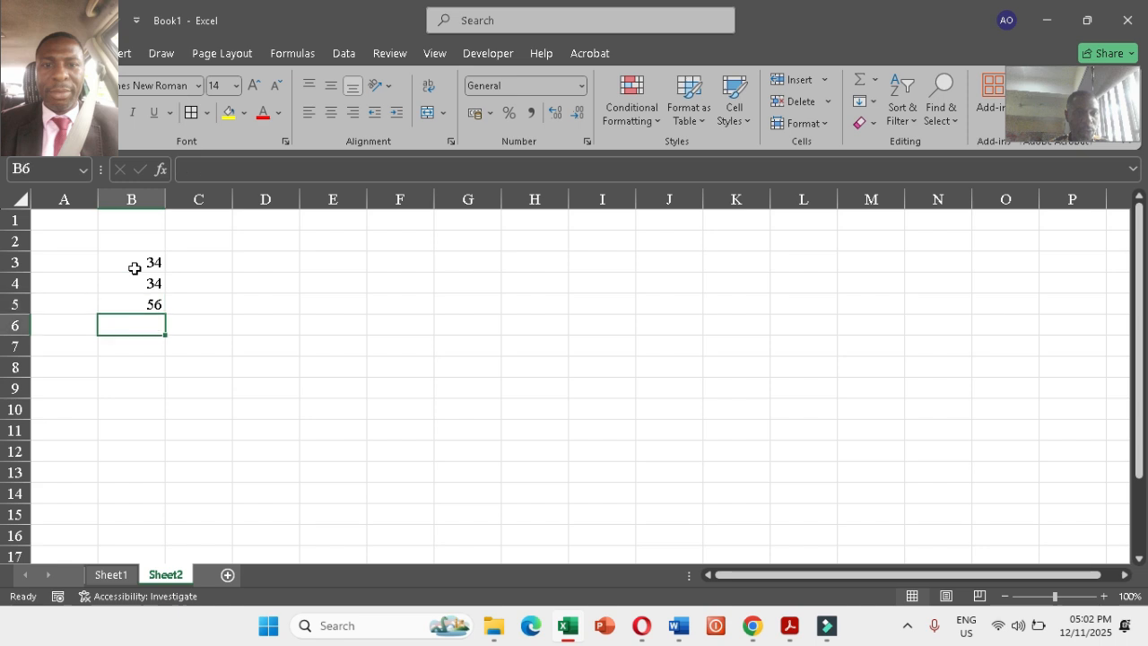
pyautogui.press('Up')
pyautogui.press('Down')
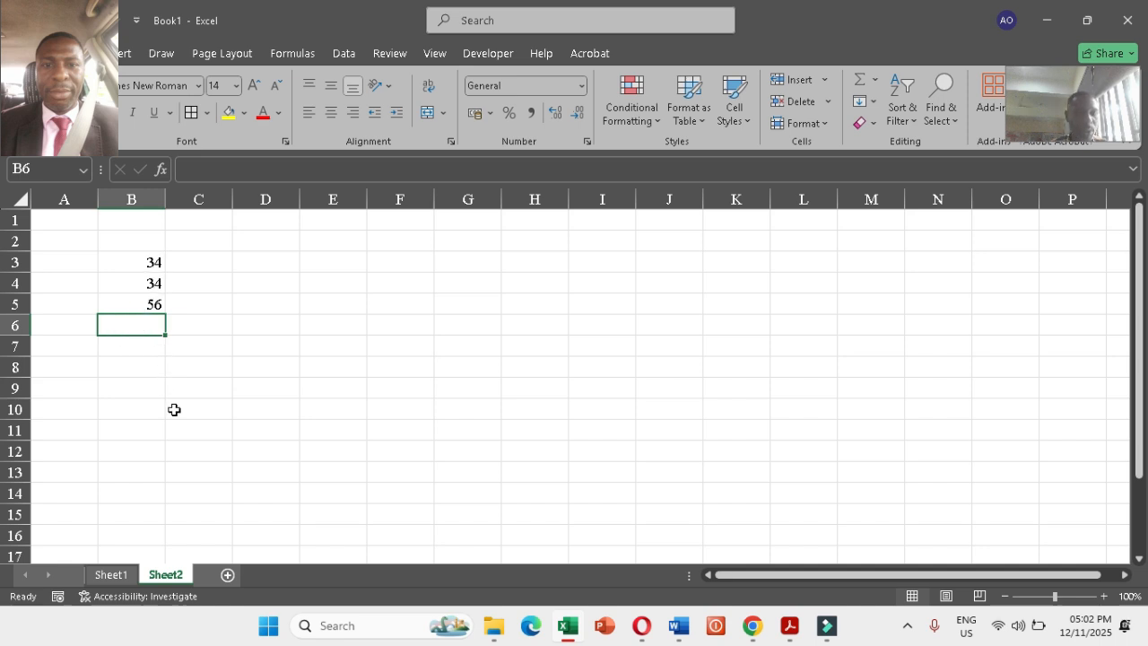
pyautogui.write('=')
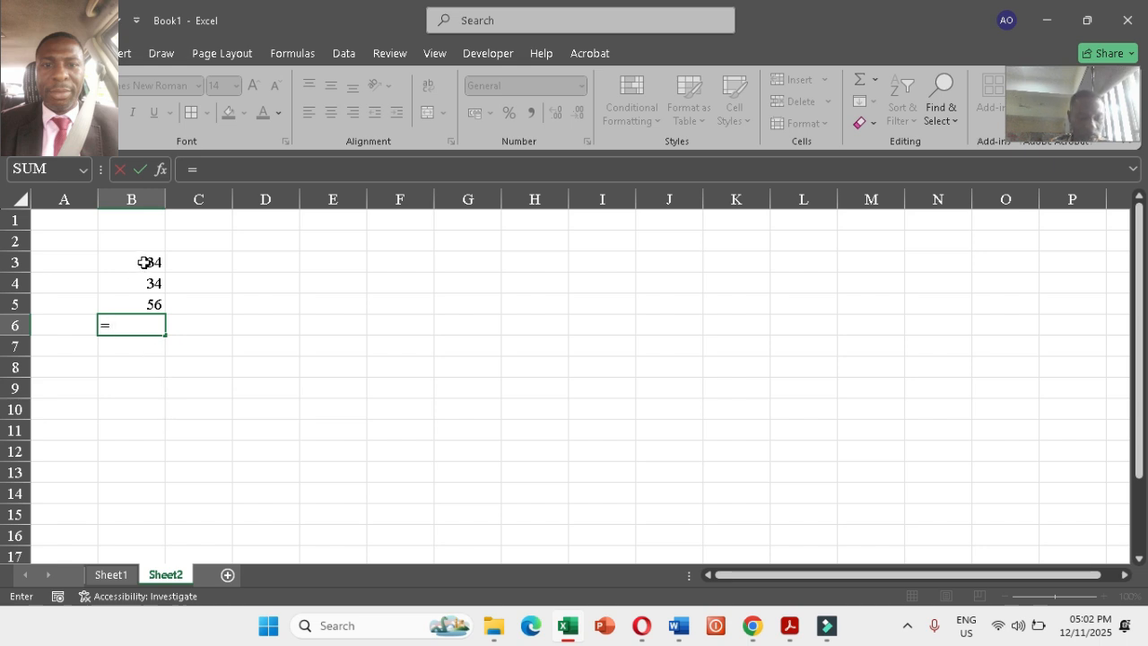
pyautogui.write('B3')
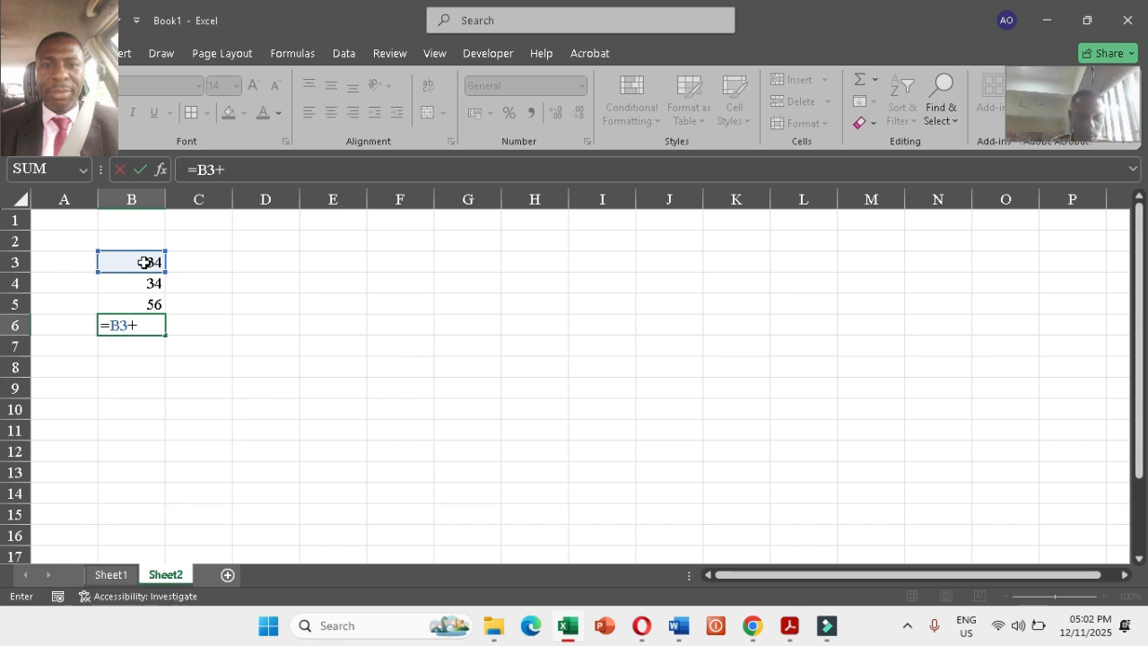
pyautogui.write('+b')
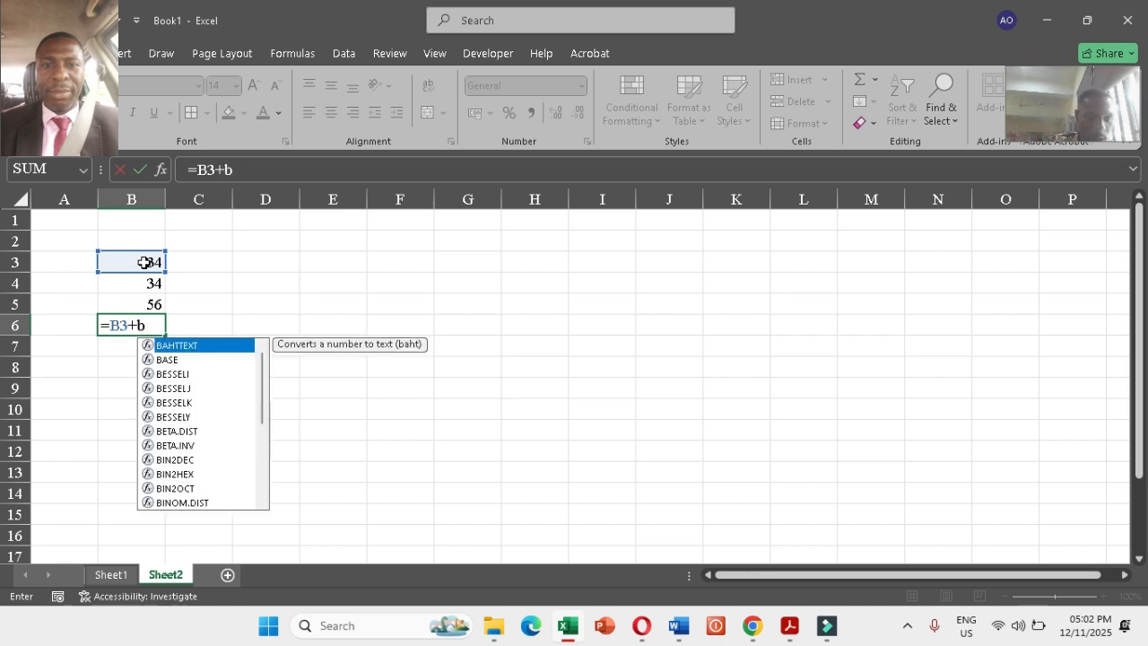
pyautogui.write('4')
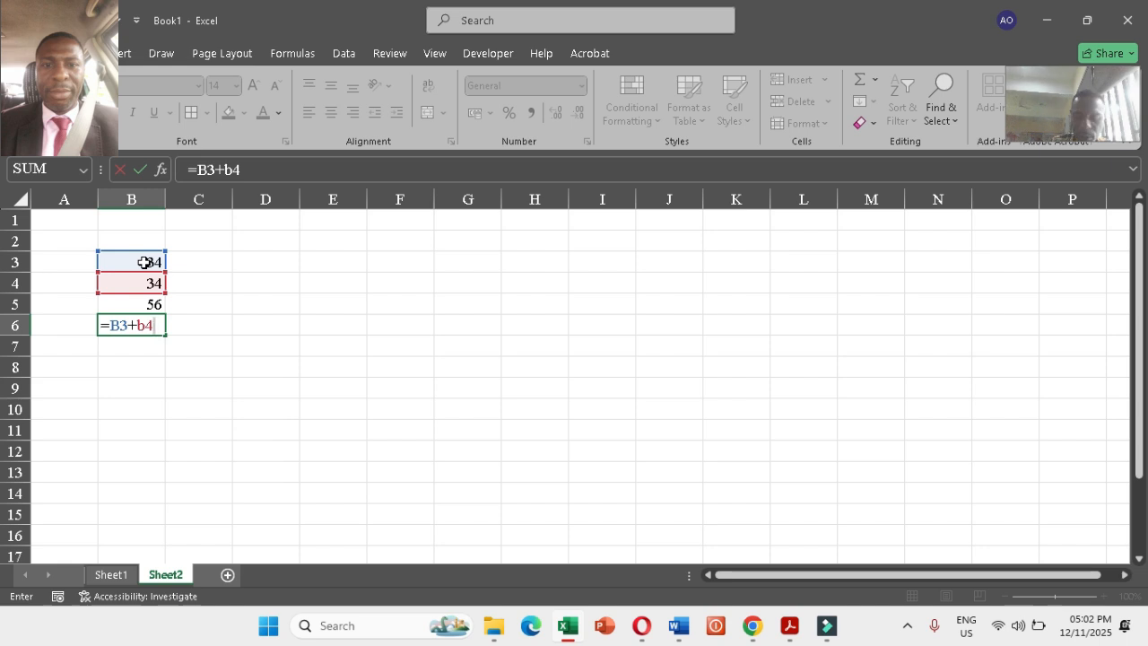
pyautogui.write('+B')
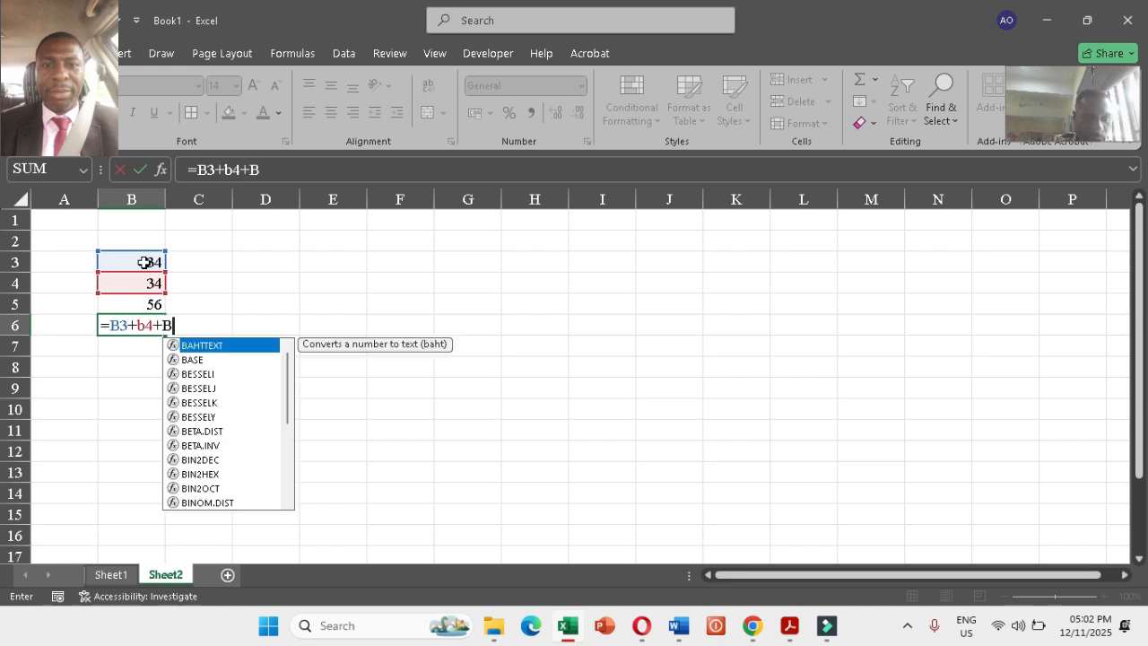
pyautogui.write('5')
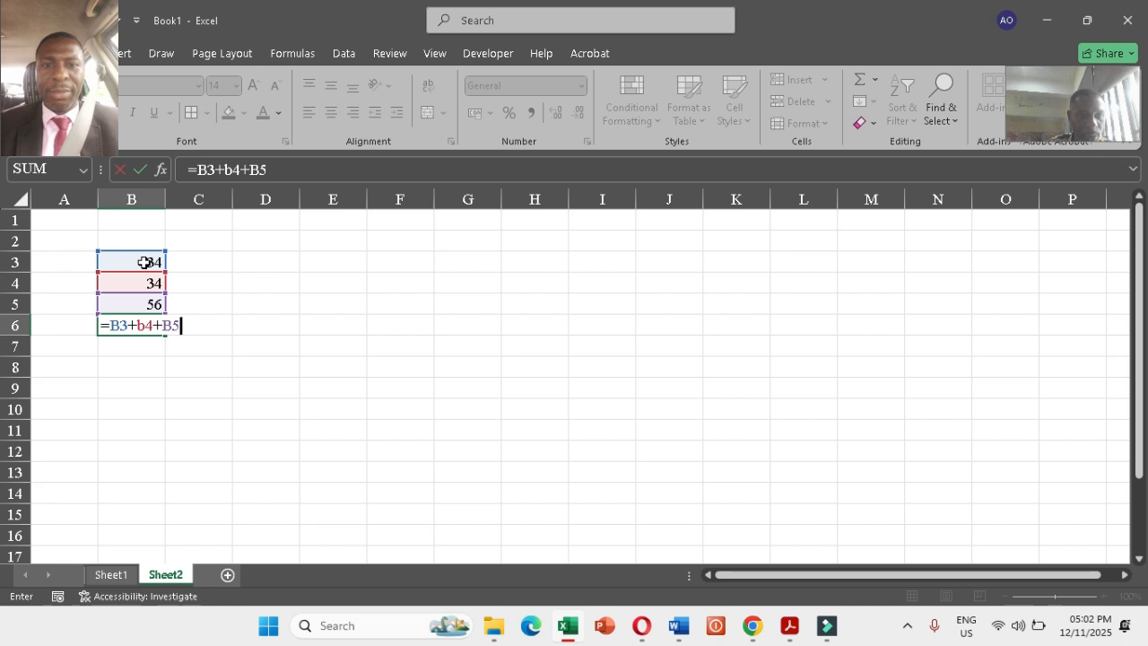
pyautogui.press('Return')
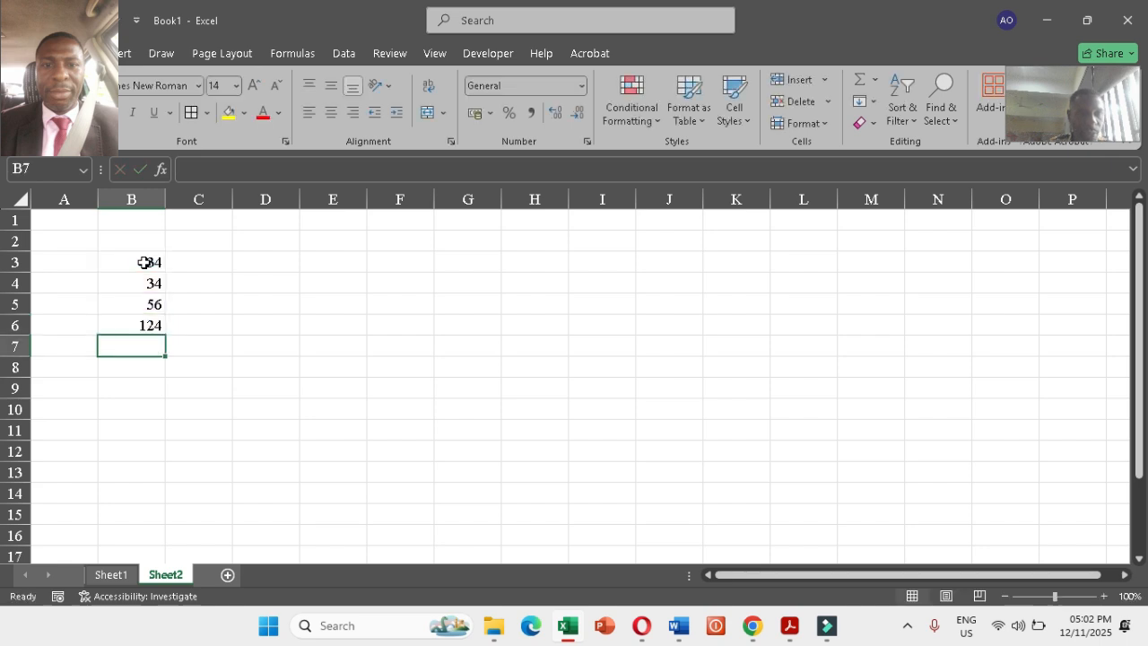
# Step: Examine the addition formula in cell B6 and its individual cell references without changing it
pyautogui.click(156, 326)
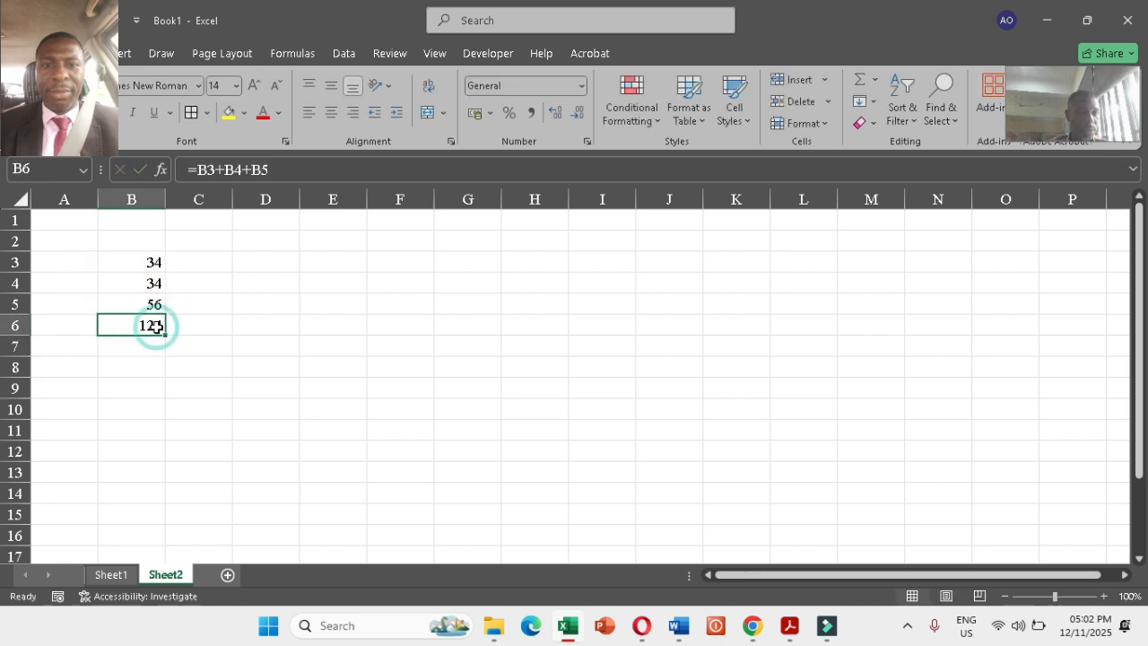
pyautogui.moveTo(267, 170)
pyautogui.mouseDown()
pyautogui.moveTo(193, 173)
pyautogui.moveTo(274, 173)
pyautogui.mouseUp()
pyautogui.click(278, 173)
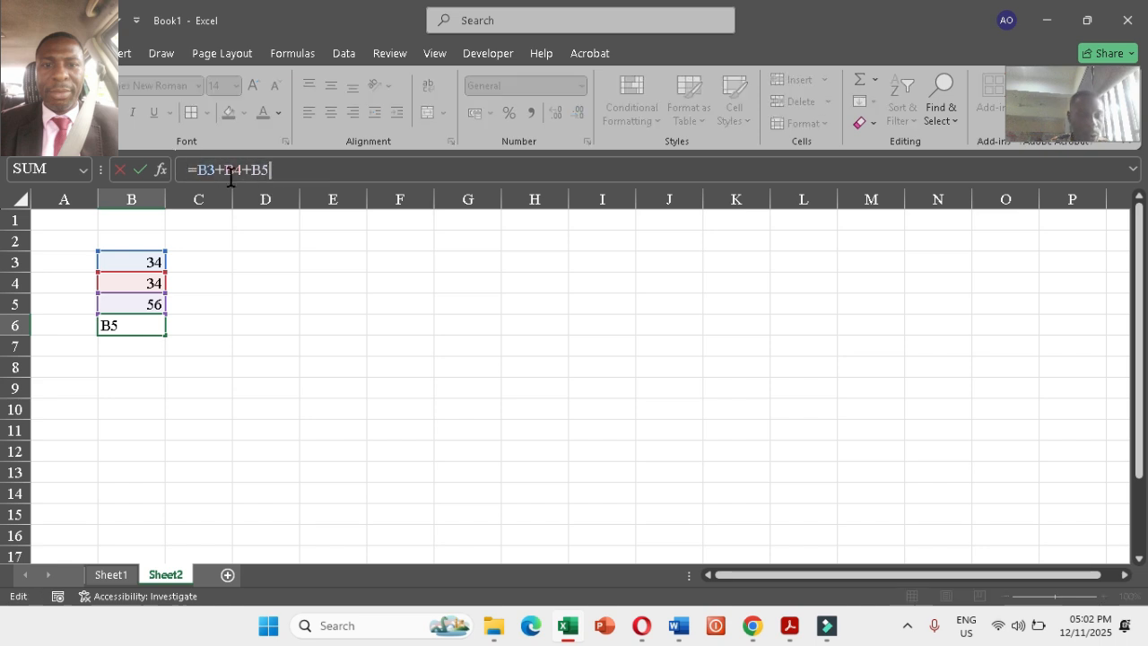
pyautogui.moveTo(197, 170); pyautogui.dragTo(217, 171)
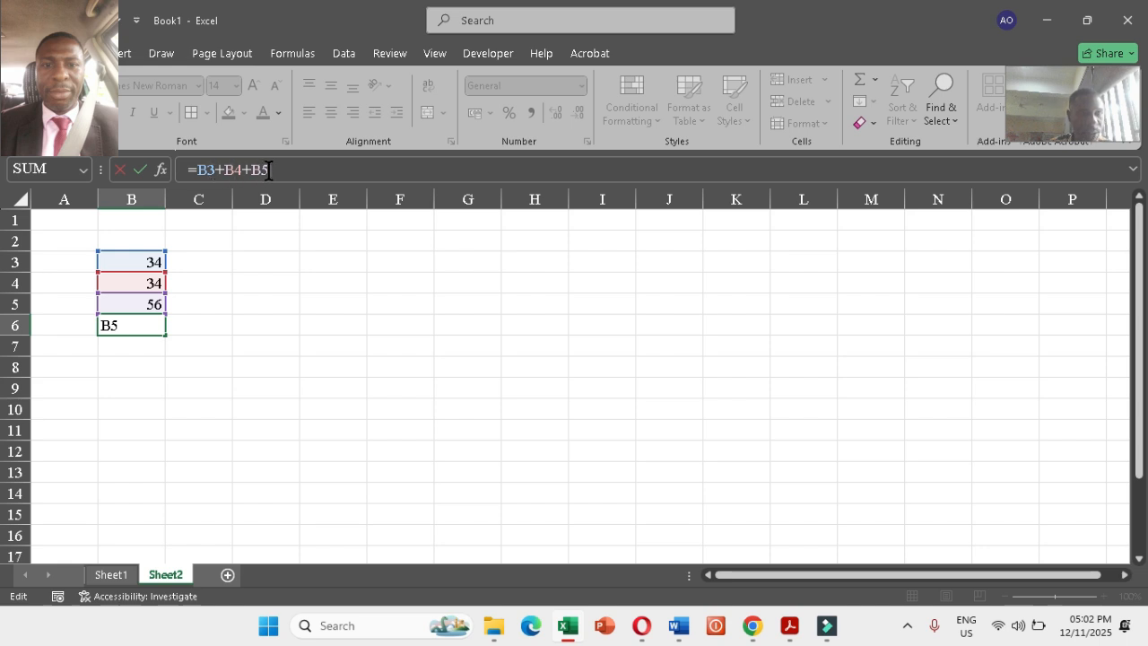
pyautogui.moveTo(278, 169); pyautogui.dragTo(188, 169)
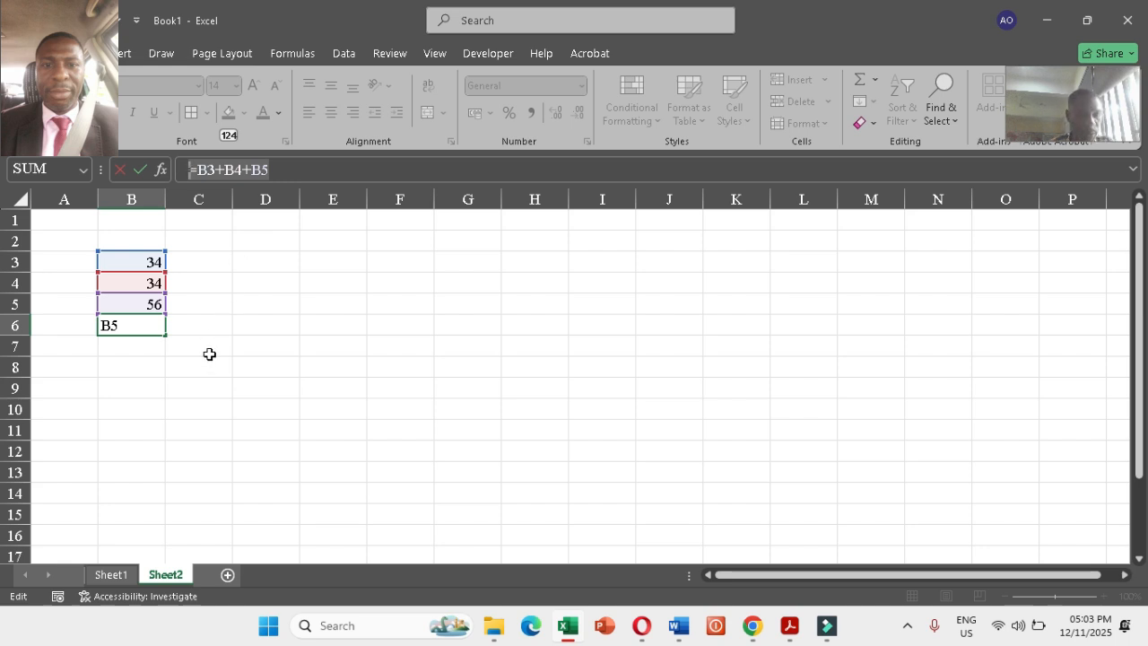
pyautogui.hotkey('ctrl', 'Return')
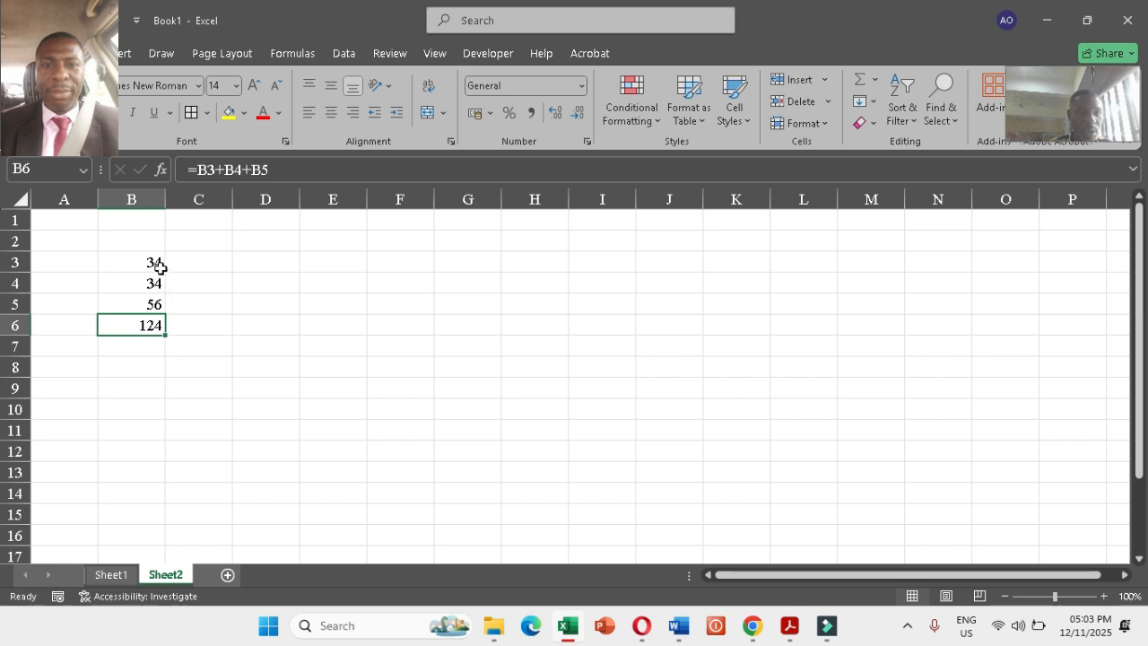
# Step: Copy the three numbers in B3:B5 to column D, starting at cell D3
pyautogui.moveTo(159, 267); pyautogui.dragTo(169, 306)
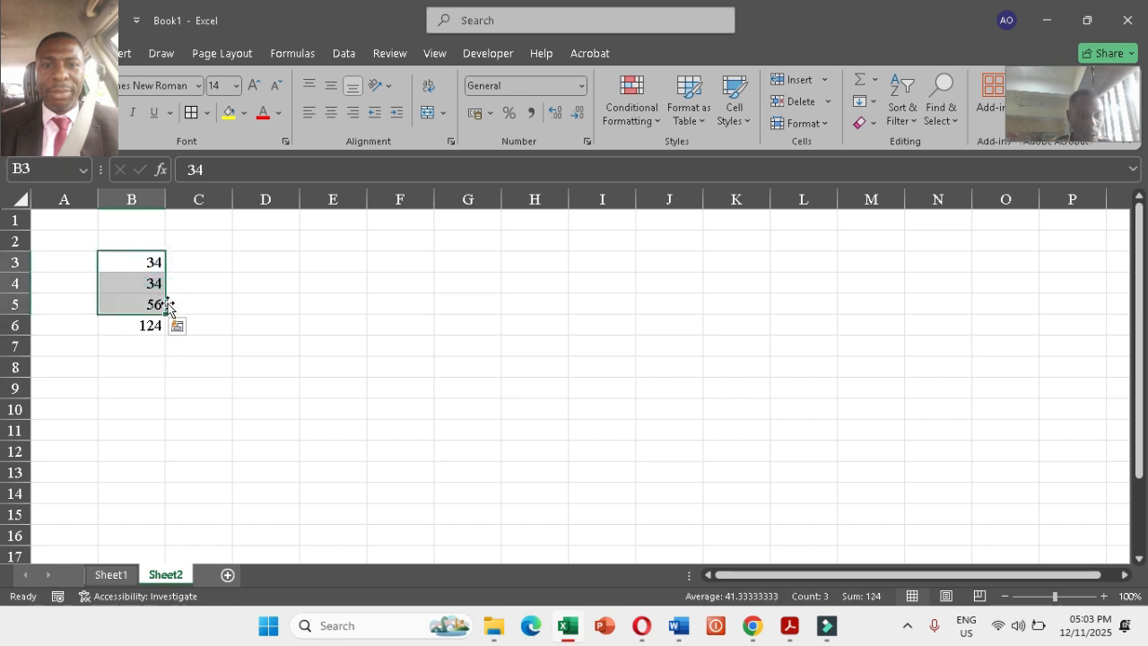
pyautogui.hotkey('ctrl', 'c')
pyautogui.click(275, 262)
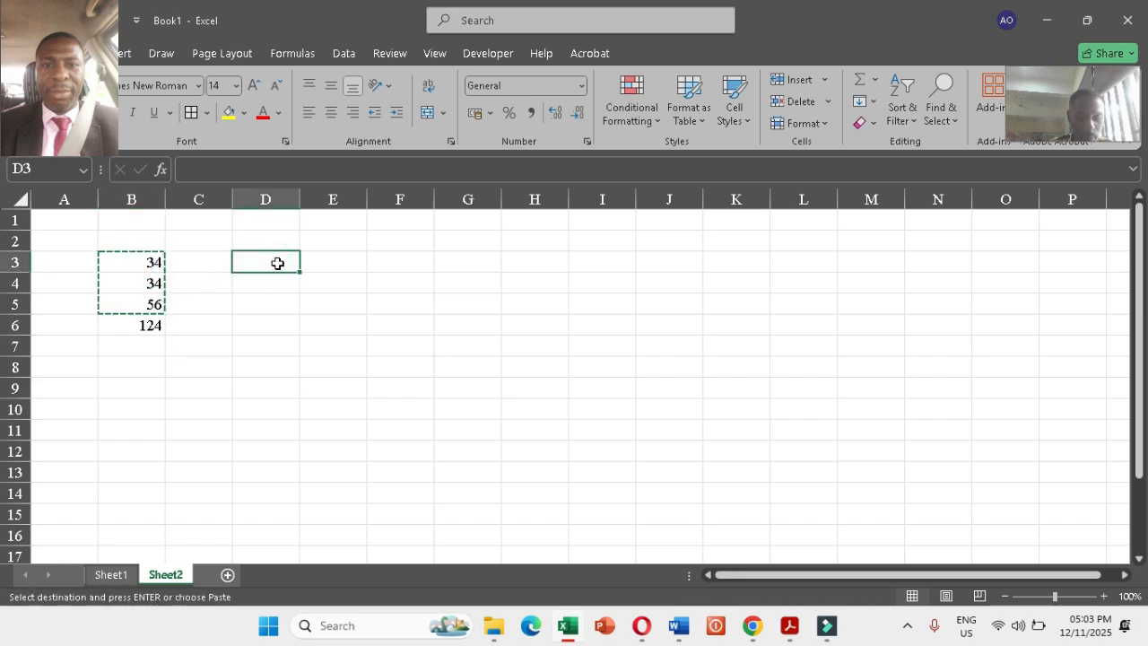
pyautogui.hotkey('ctrl', 'v')
# Step: Total the copied numbers in cell D6 with the function =SUM(D3:D5)
pyautogui.click(280, 328)
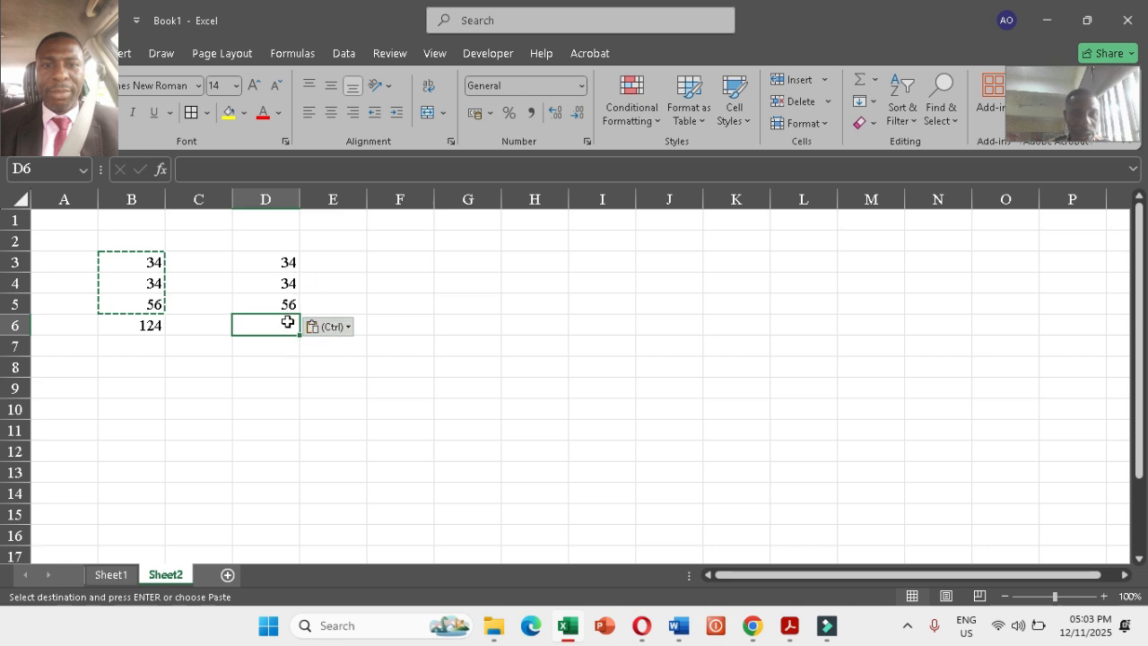
pyautogui.write('=')
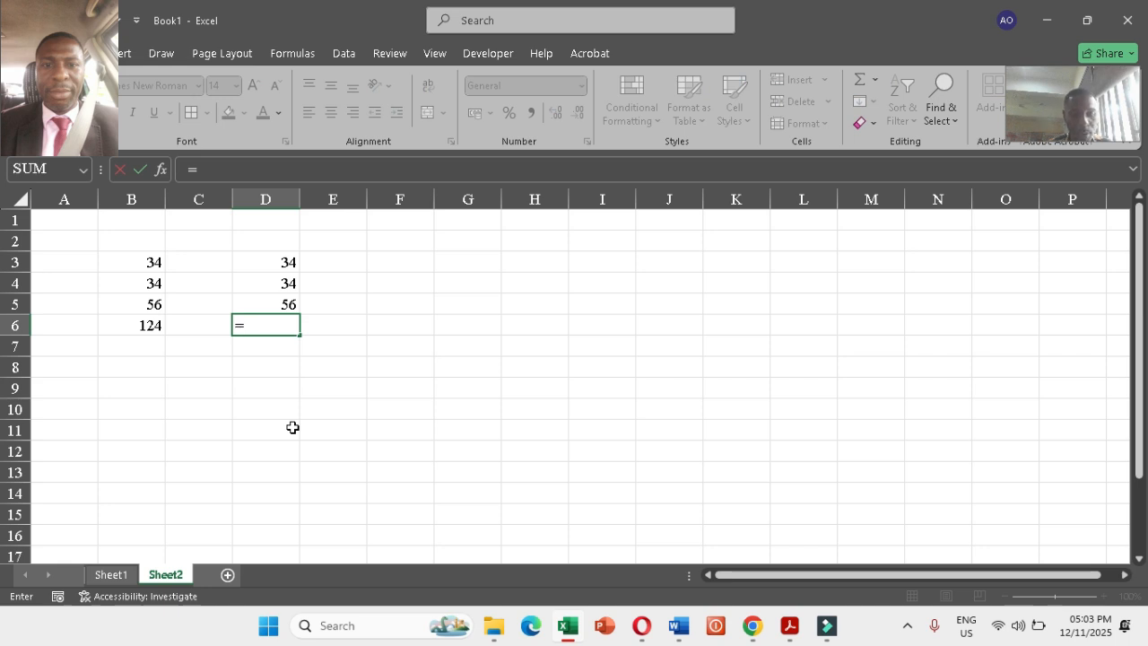
pyautogui.write('SUM')
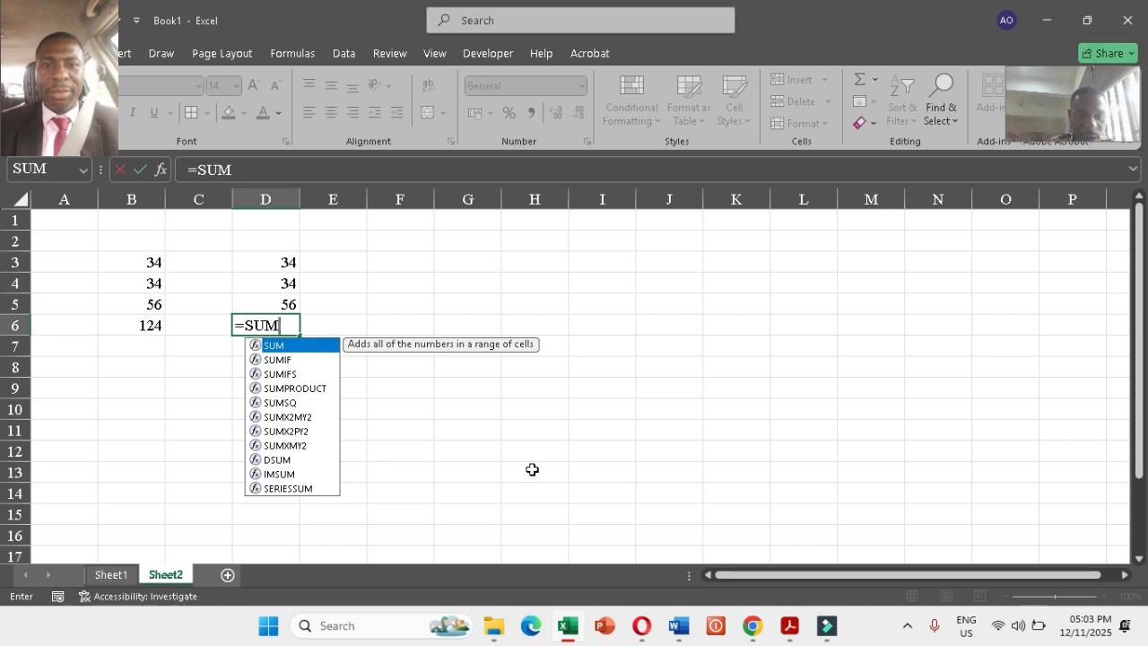
pyautogui.write('(')
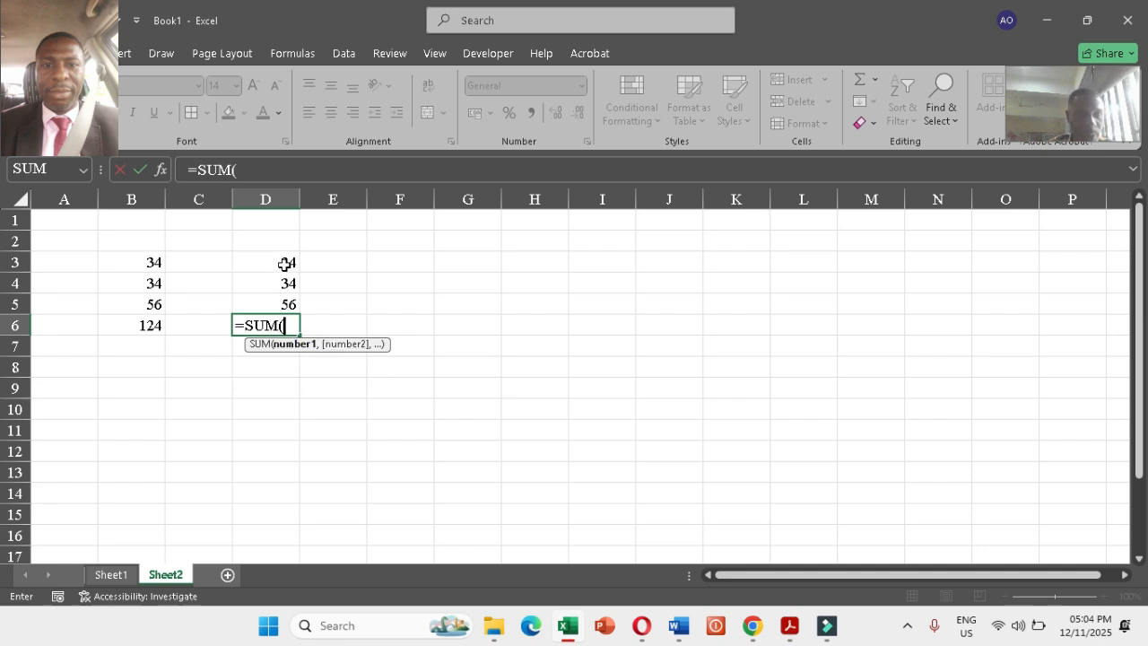
pyautogui.moveTo(285, 261); pyautogui.dragTo(283, 303)
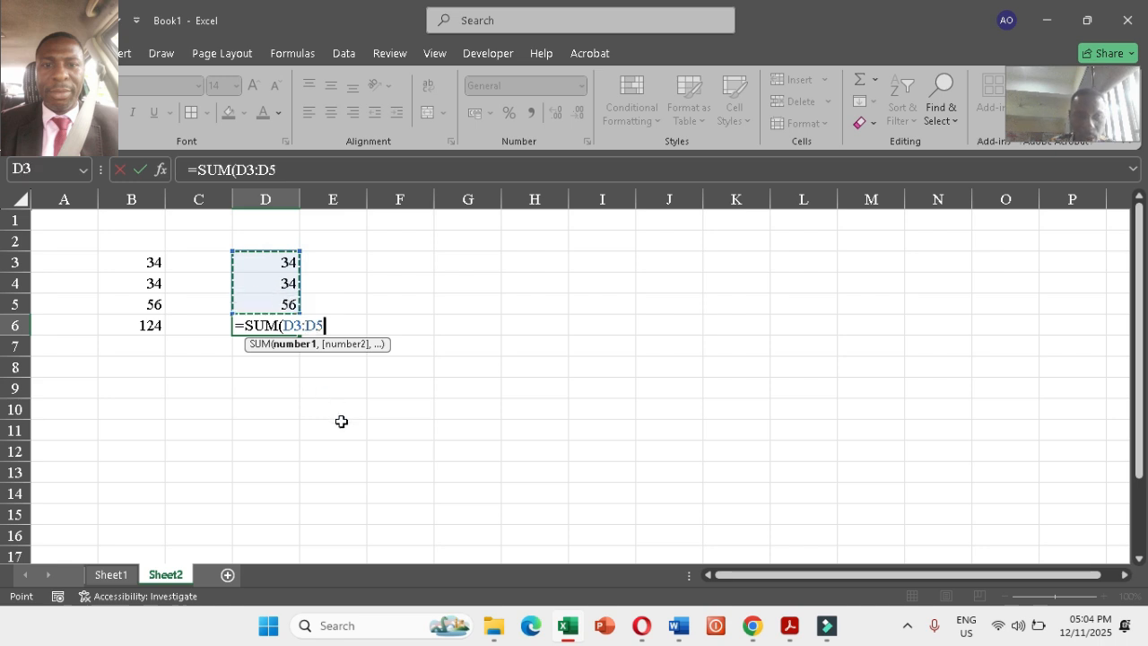
pyautogui.write(')')
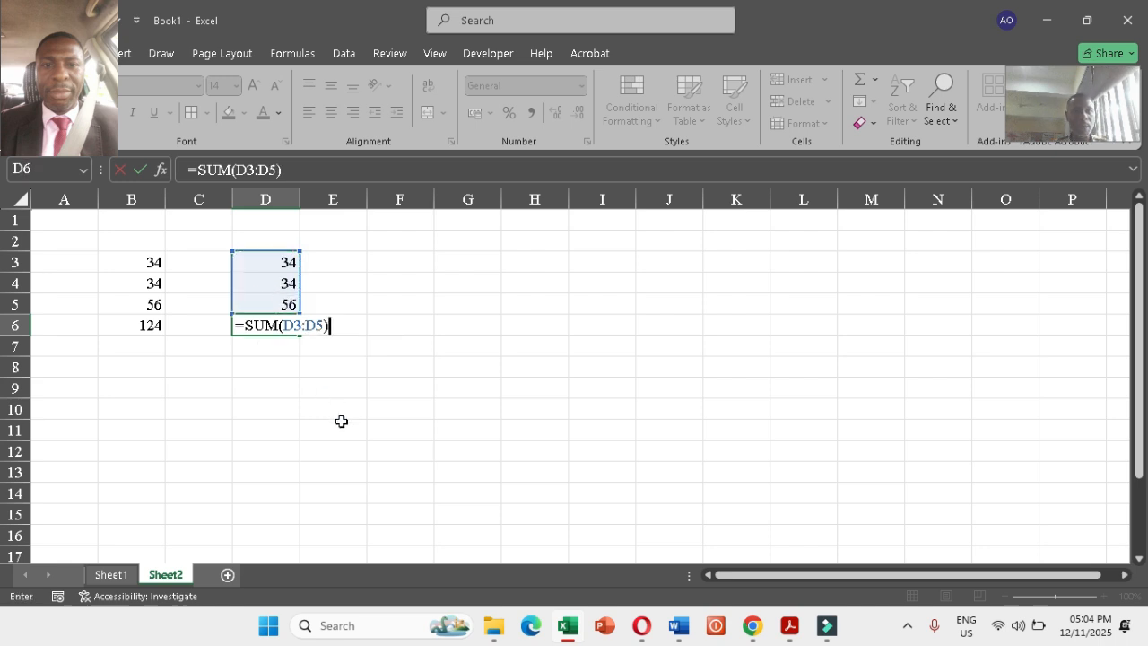
pyautogui.press('Return')
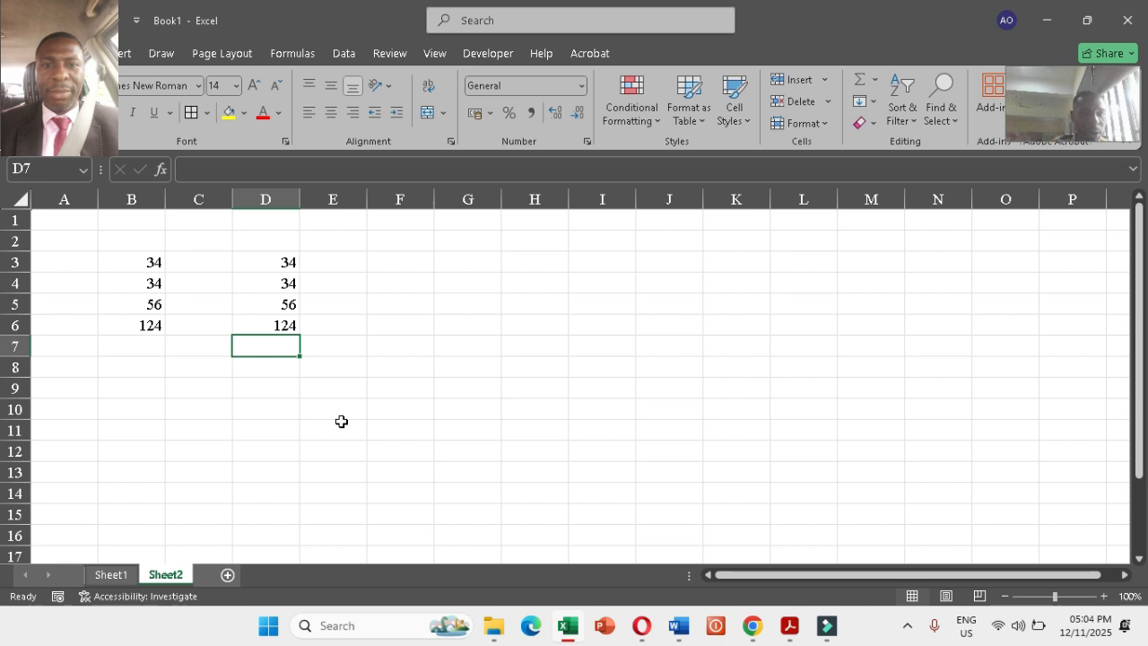
# Step: Compare the formula behind the total in B6 with the function behind the total in D6
pyautogui.click(151, 325)
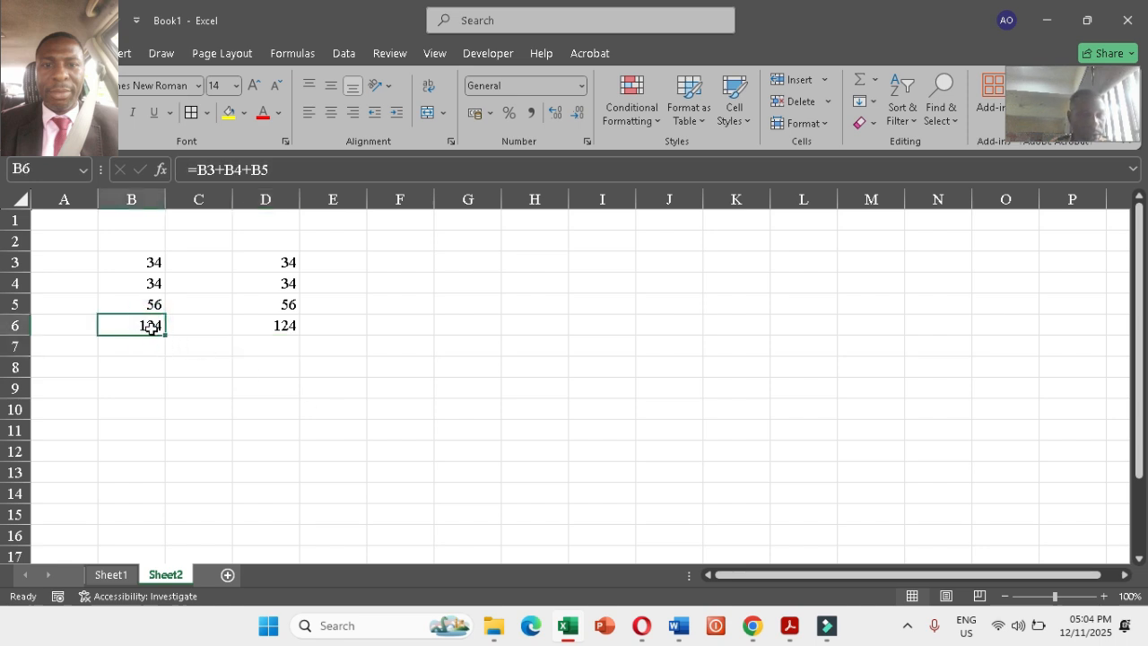
pyautogui.click(269, 170)
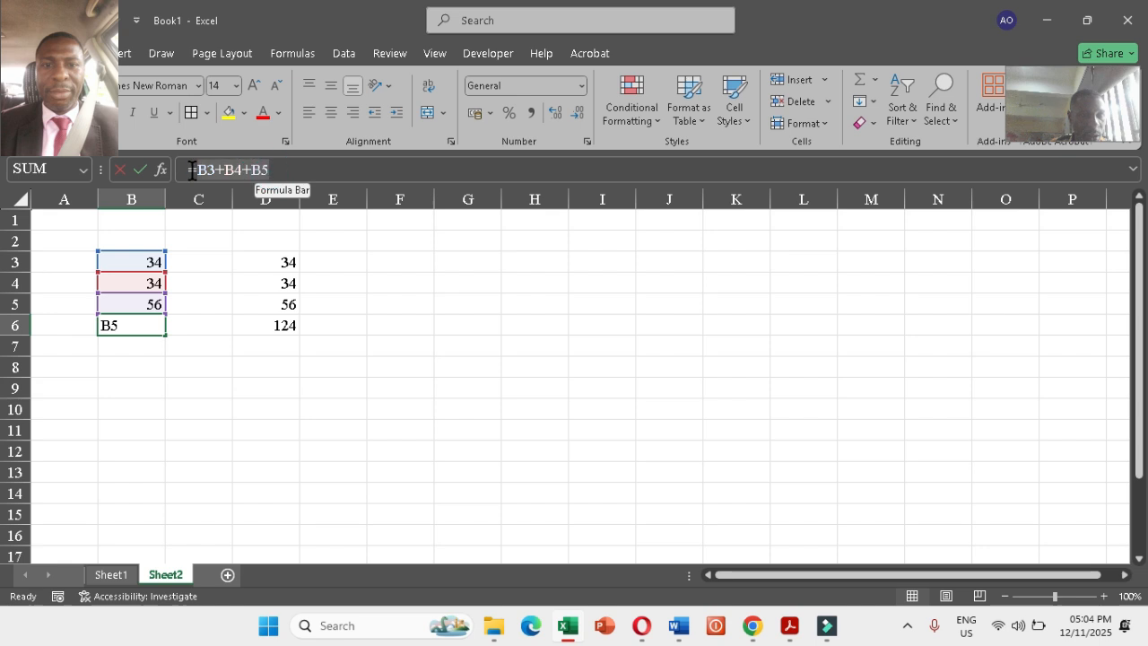
pyautogui.click(275, 328)
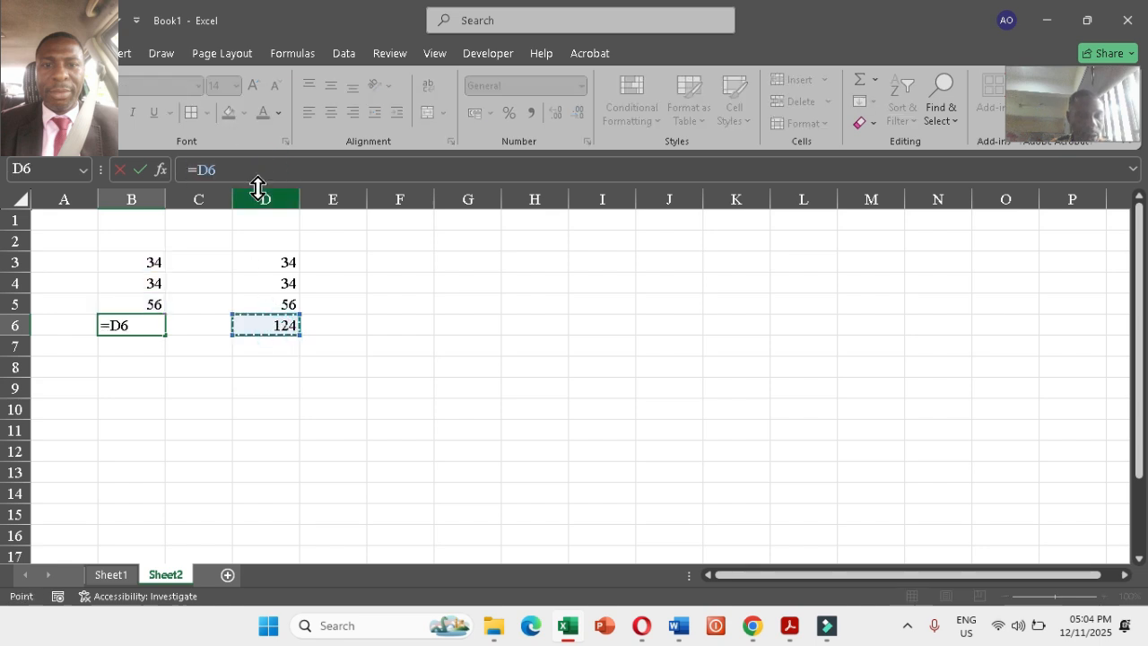
pyautogui.press('Escape')
pyautogui.click(282, 328)
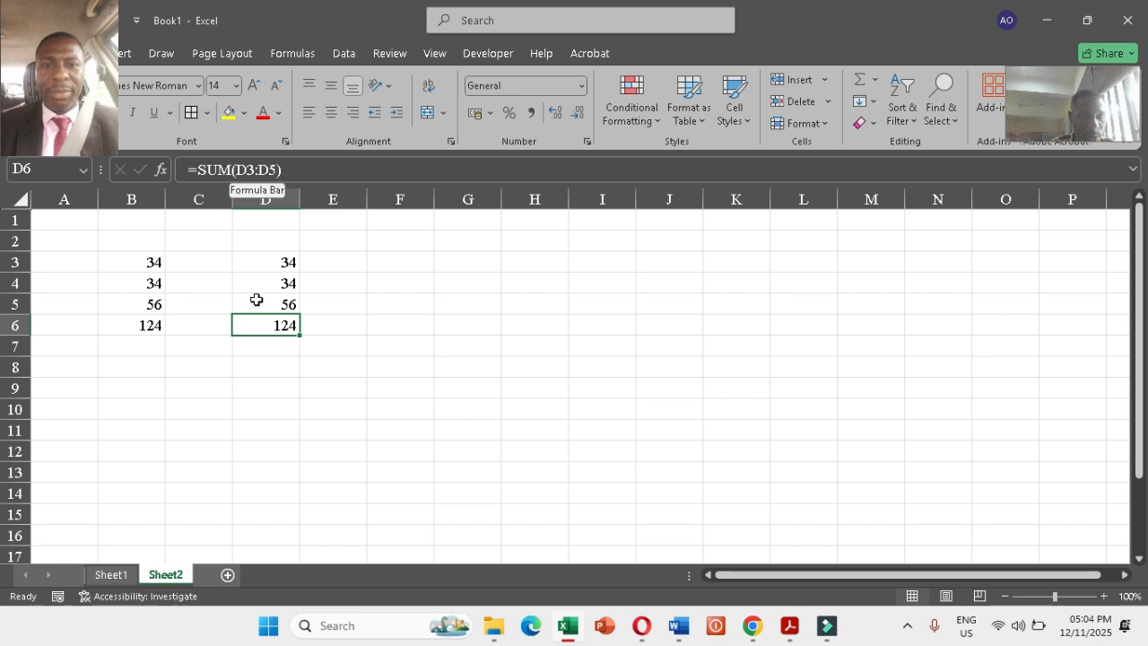
pyautogui.click(161, 327)
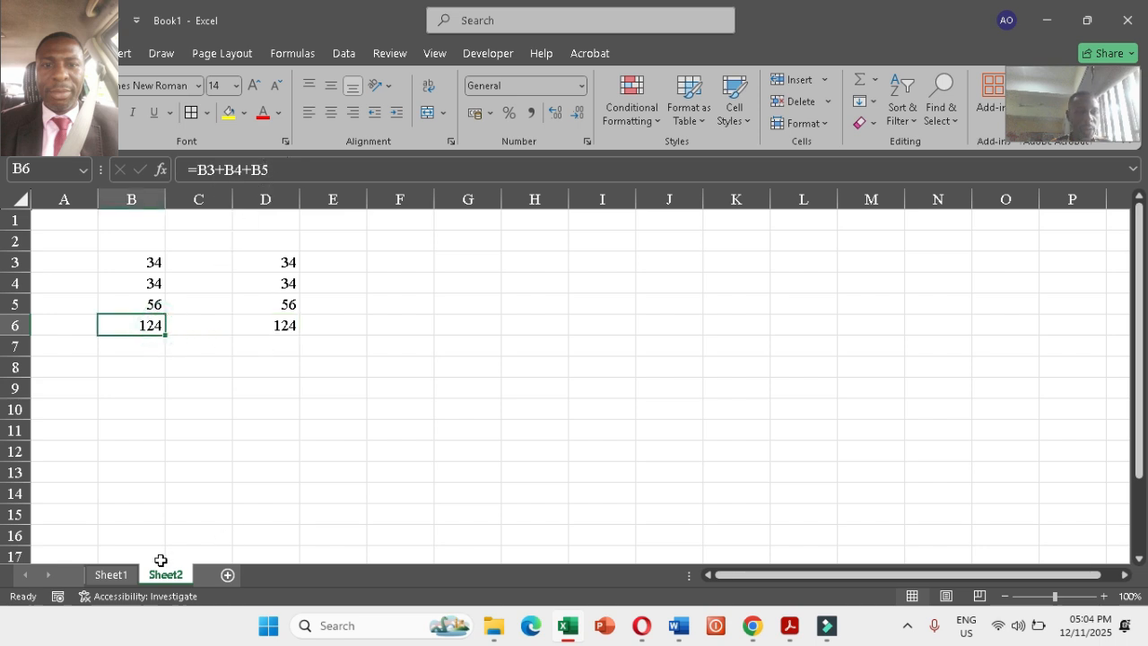
# Step: Check the topic list on Sheet1, then clear the total in cell D6 of Sheet2
pyautogui.click(111, 575)
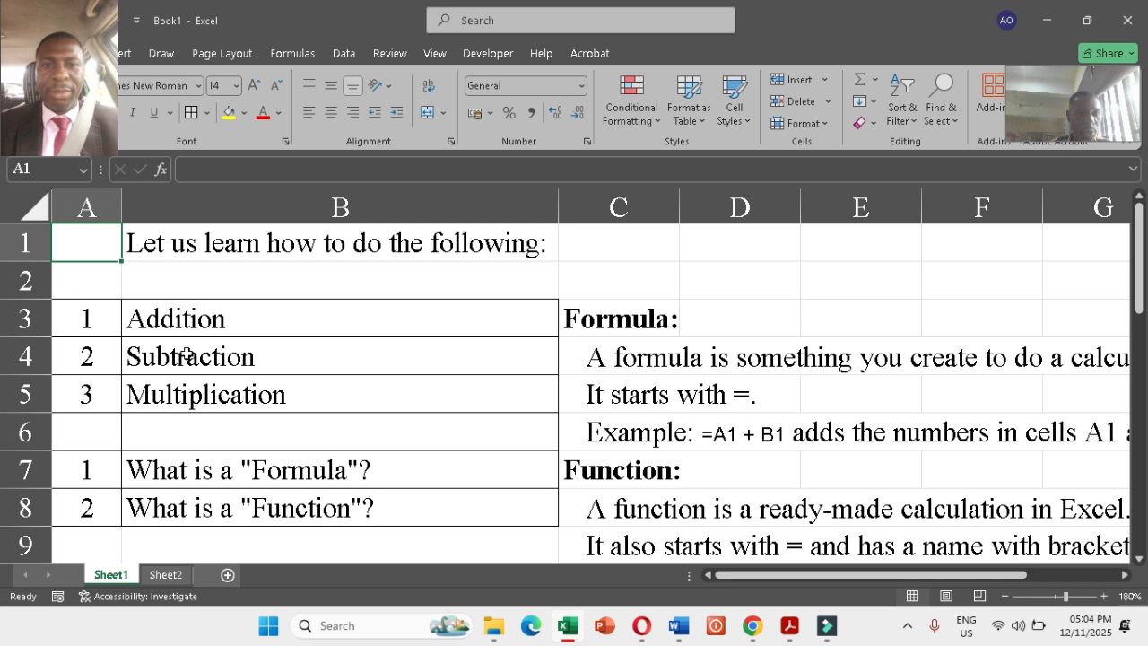
pyautogui.click(165, 575)
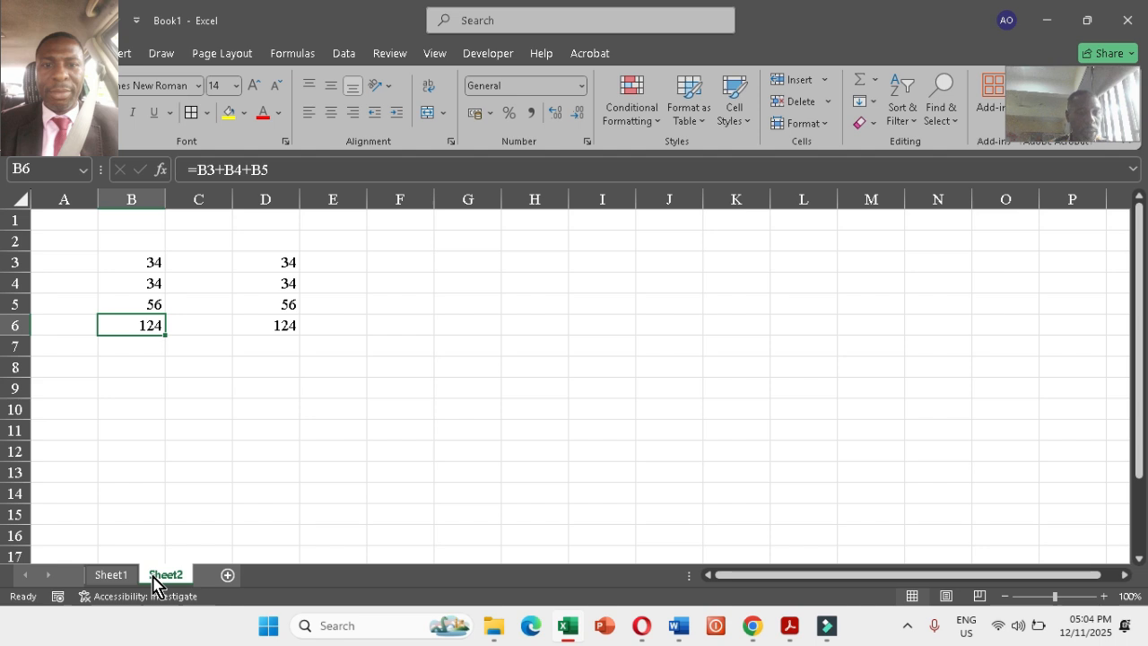
pyautogui.click(289, 327)
pyautogui.press('Delete')
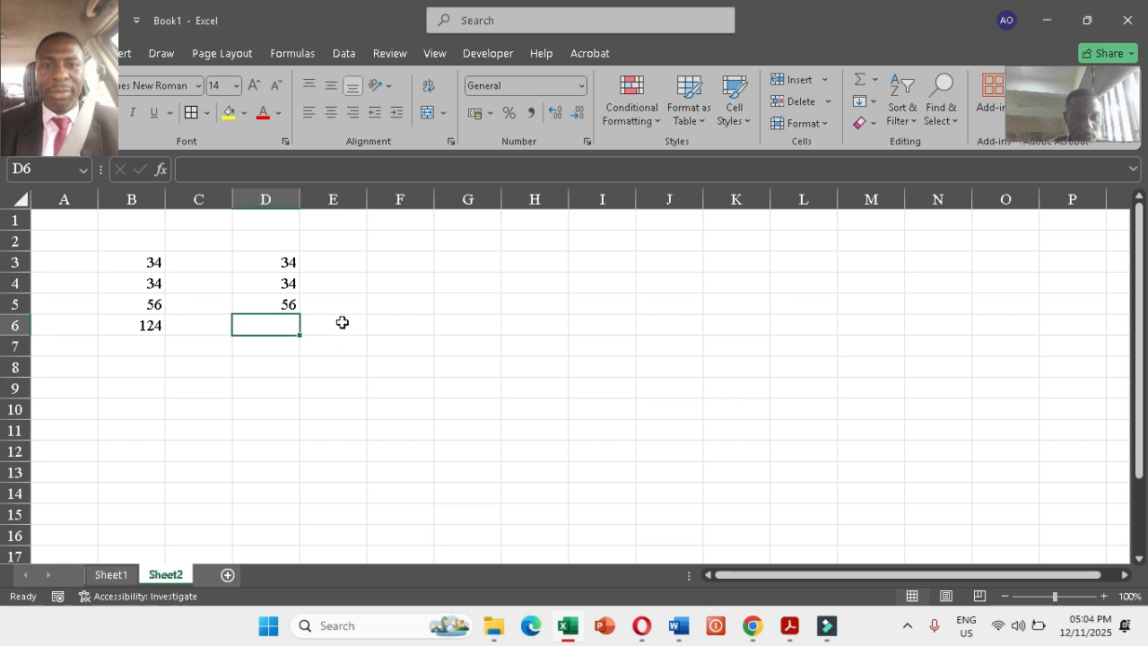
# Step: Subtract D4 from D5 in cell E6 with the formula =D5-D4 and review the finished formula
pyautogui.click(340, 325)
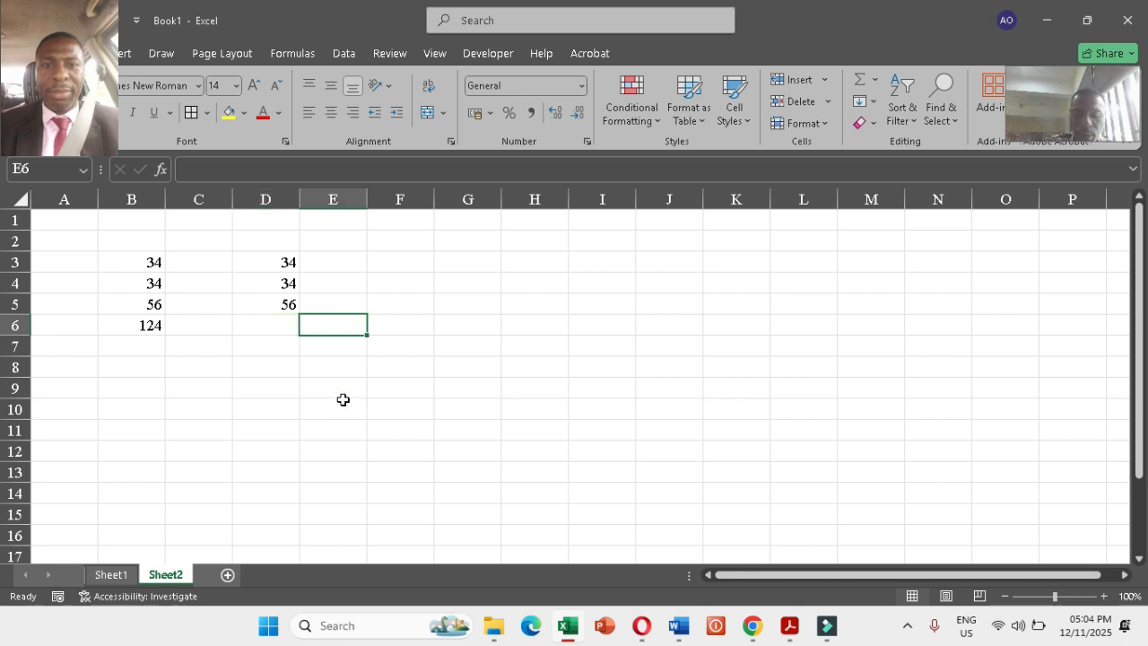
pyautogui.write('=')
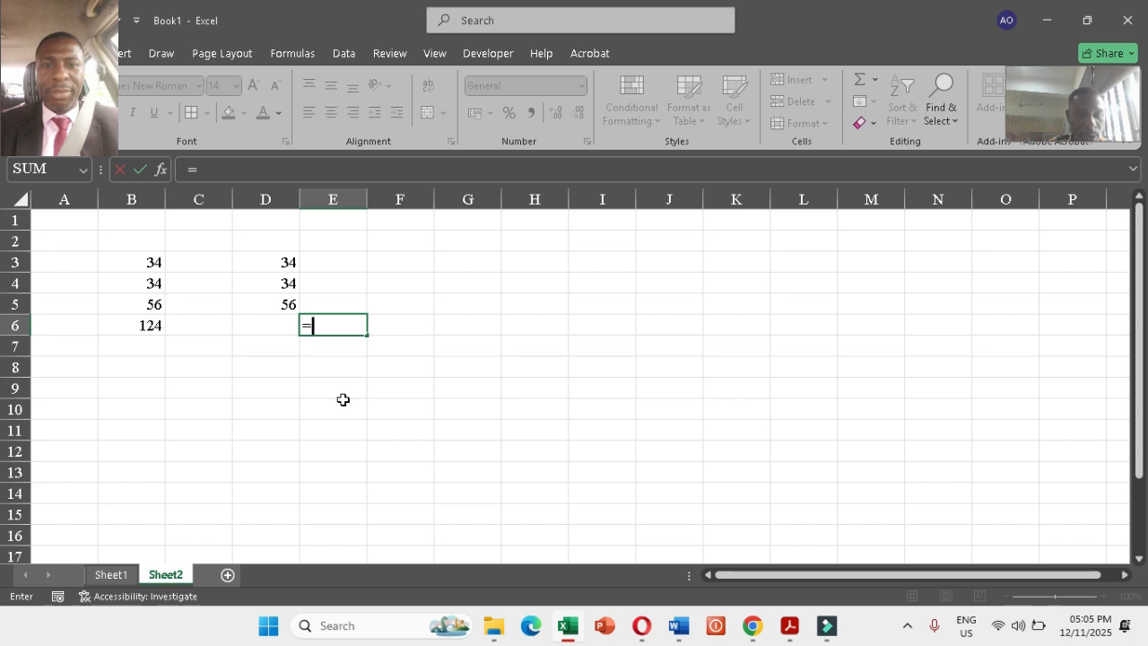
pyautogui.click(289, 304)
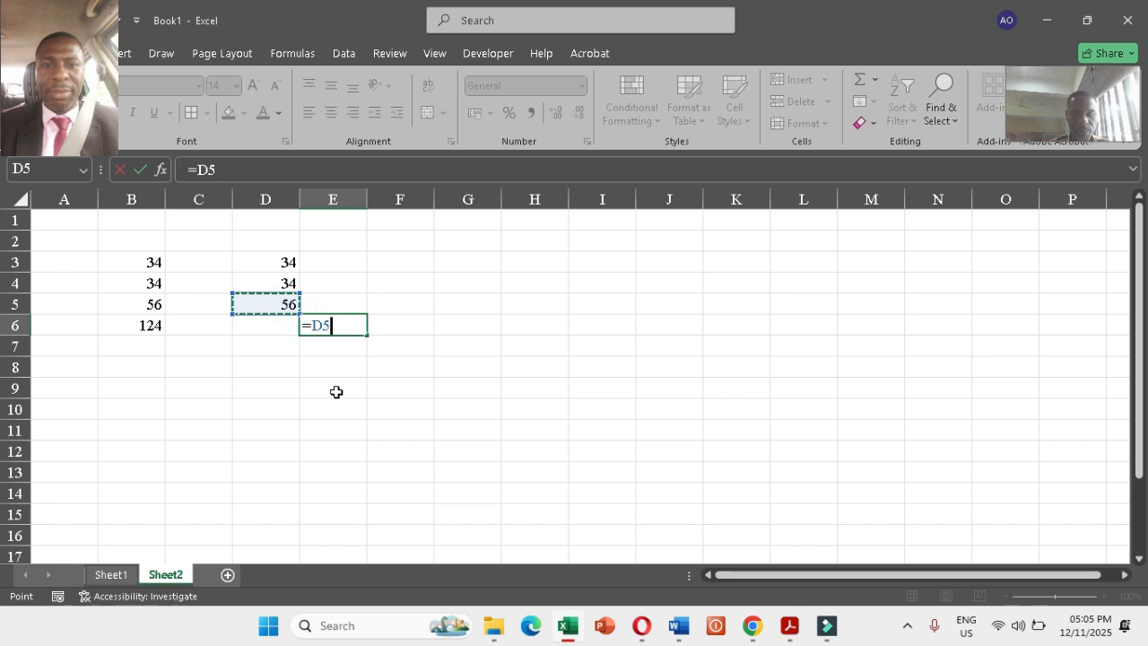
pyautogui.write('-')
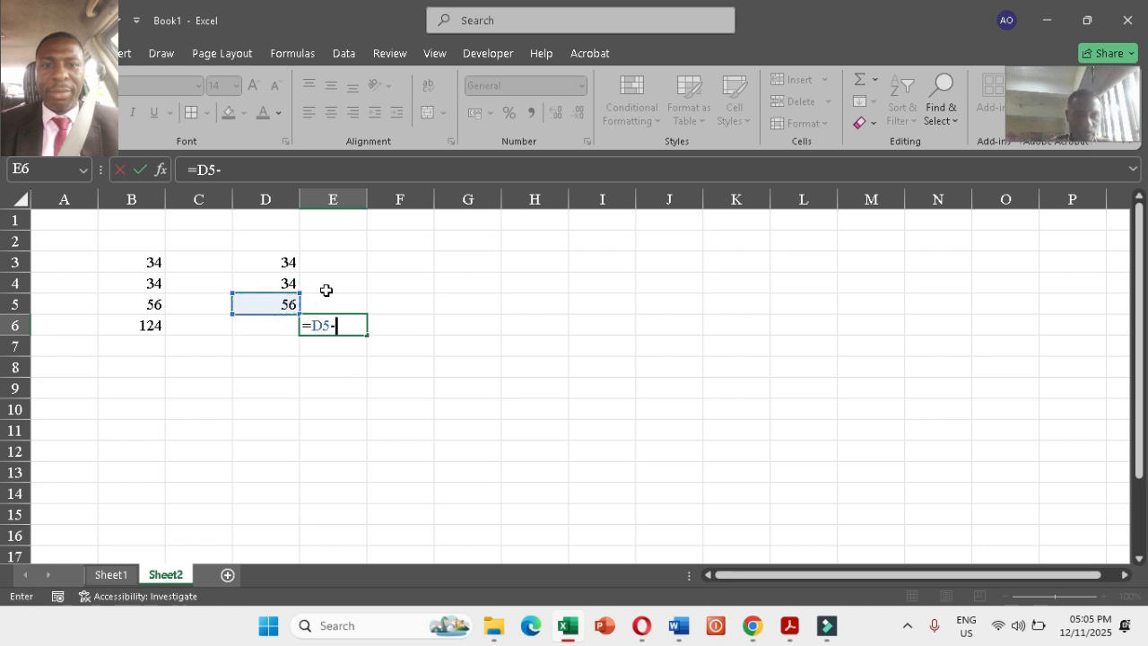
pyautogui.click(288, 282)
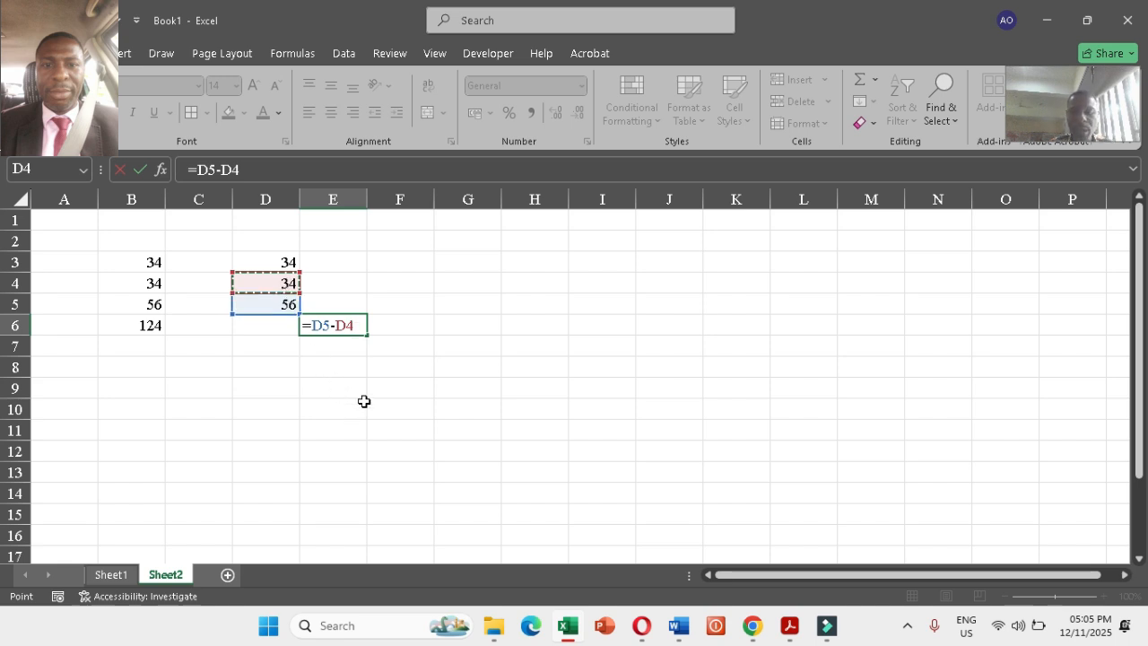
pyautogui.press('Return')
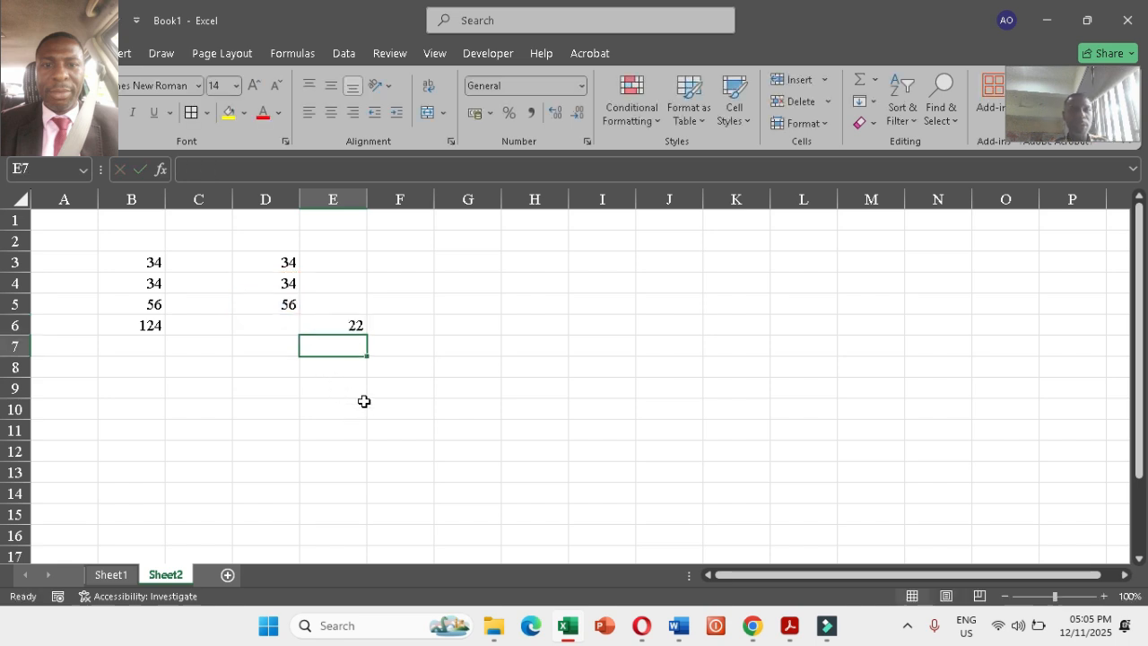
pyautogui.click(350, 327)
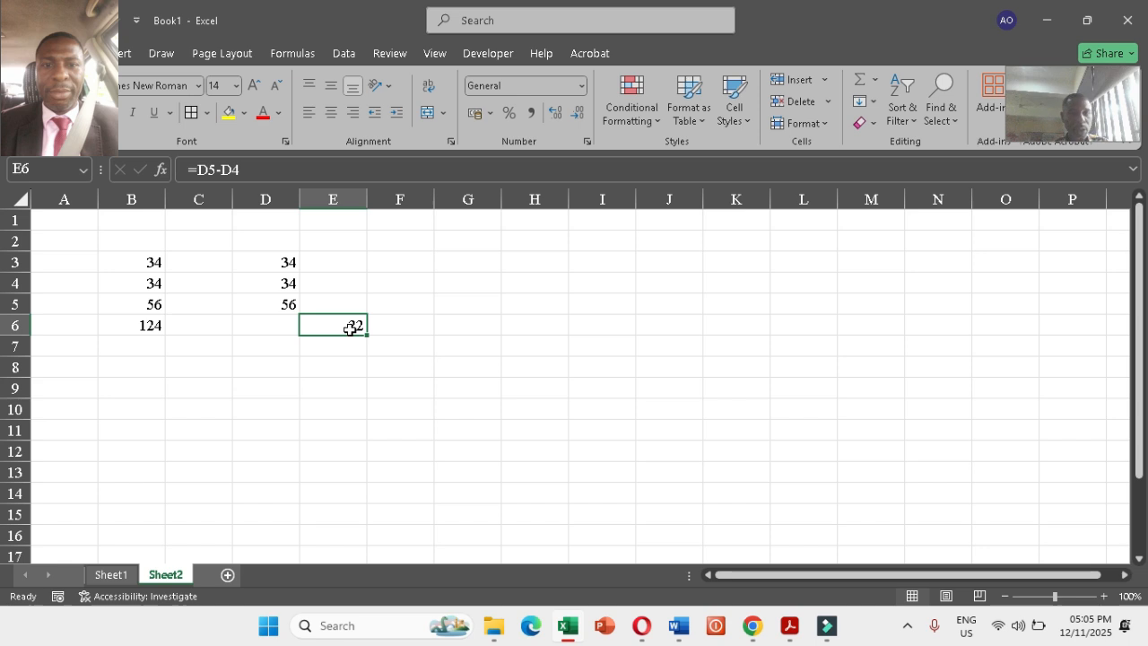
# Step: Check the topic list on Sheet1 and enter 78, 23 and 12 in cells G3:G5 of Sheet2
pyautogui.click(115, 574)
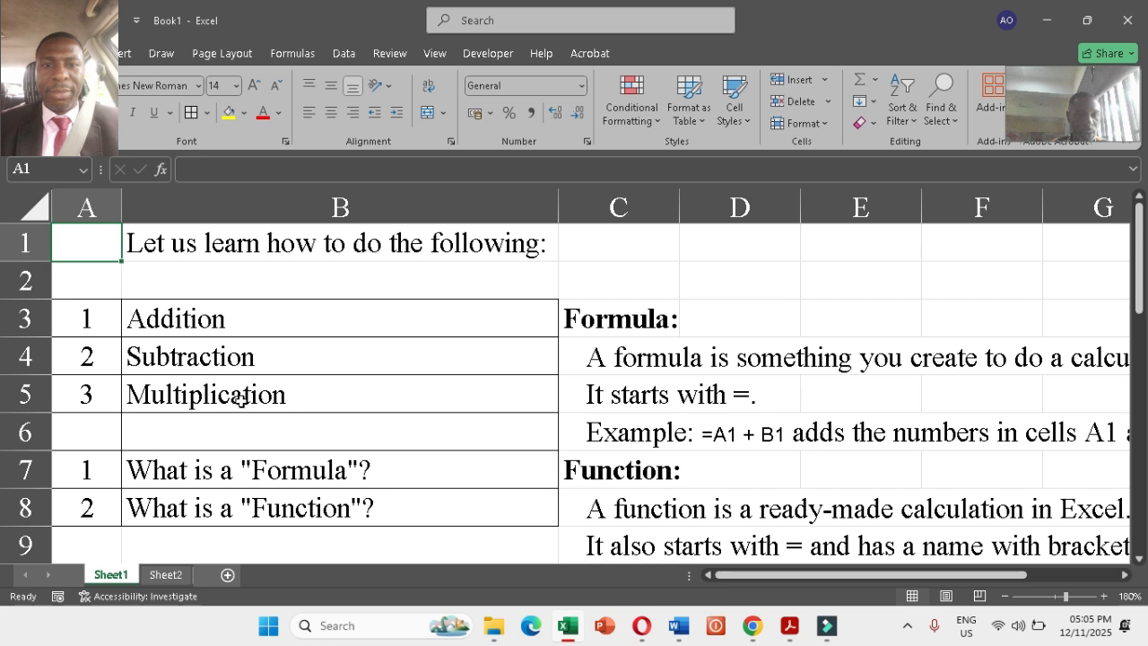
pyautogui.click(165, 574)
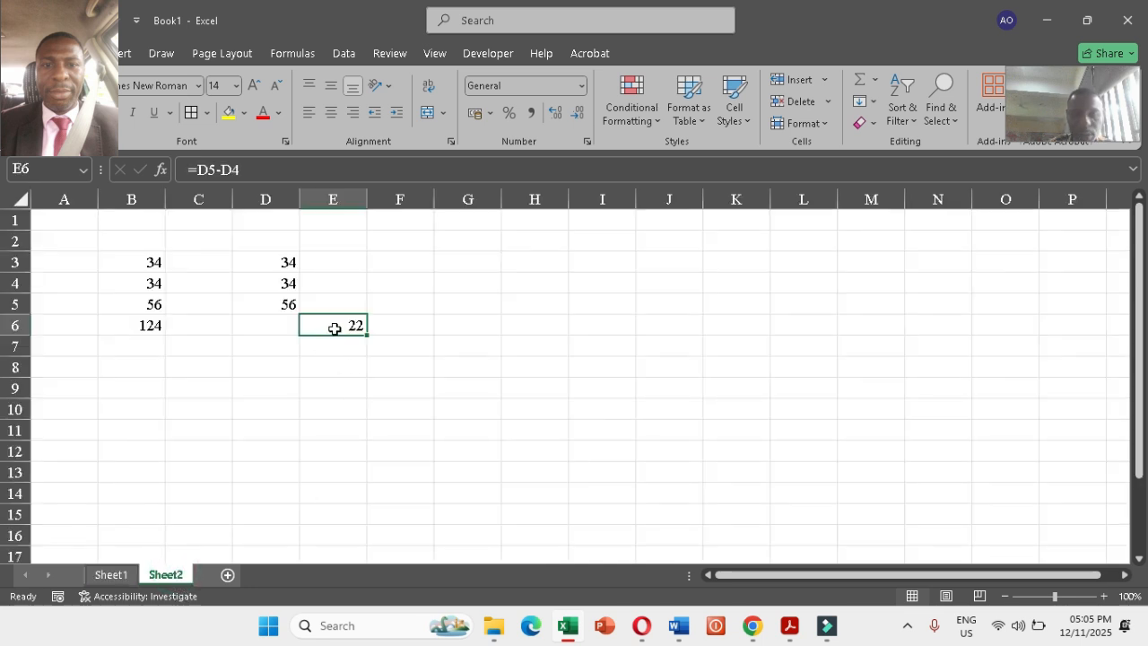
pyautogui.click(451, 271)
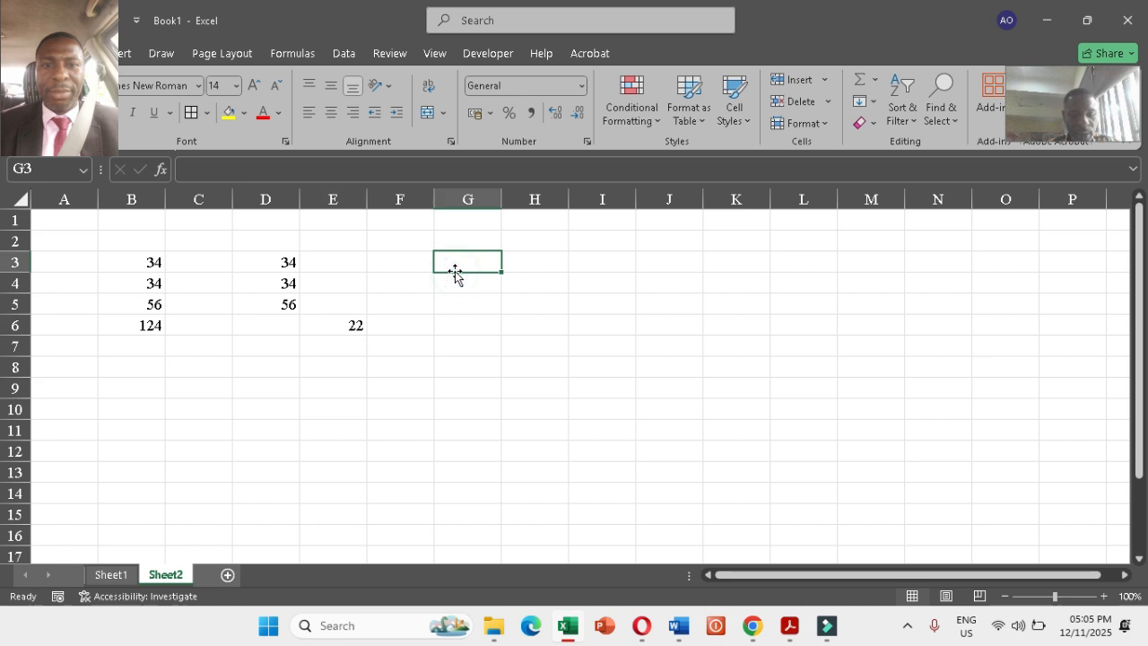
pyautogui.write('78')
pyautogui.press('Return')
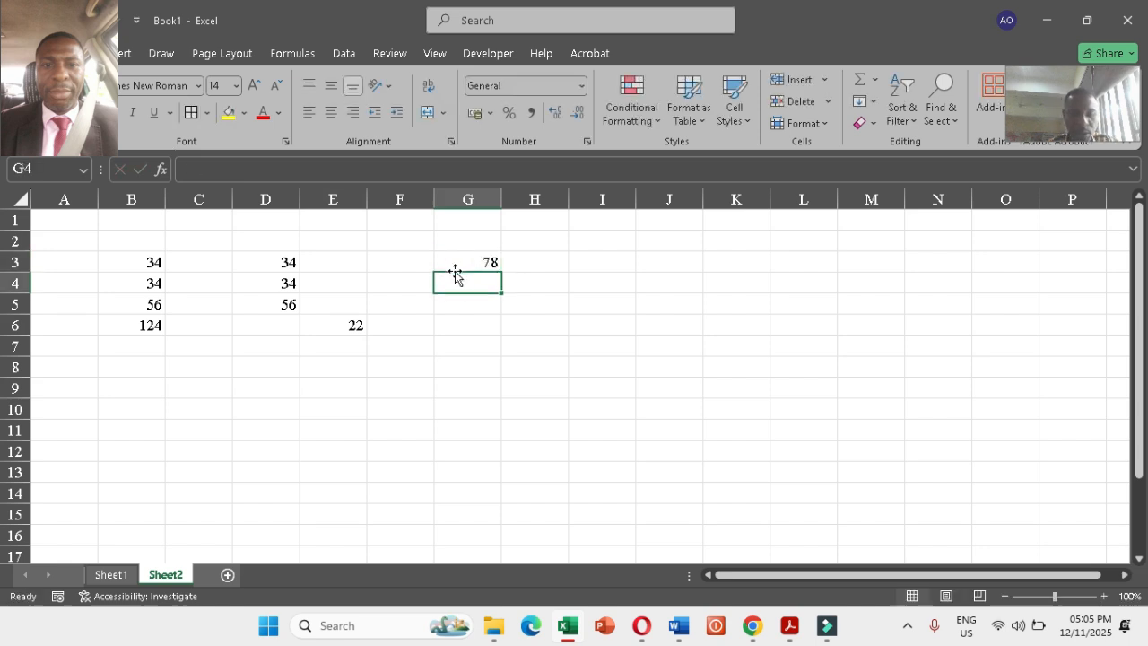
pyautogui.write('23')
pyautogui.press('Return')
pyautogui.write('12')
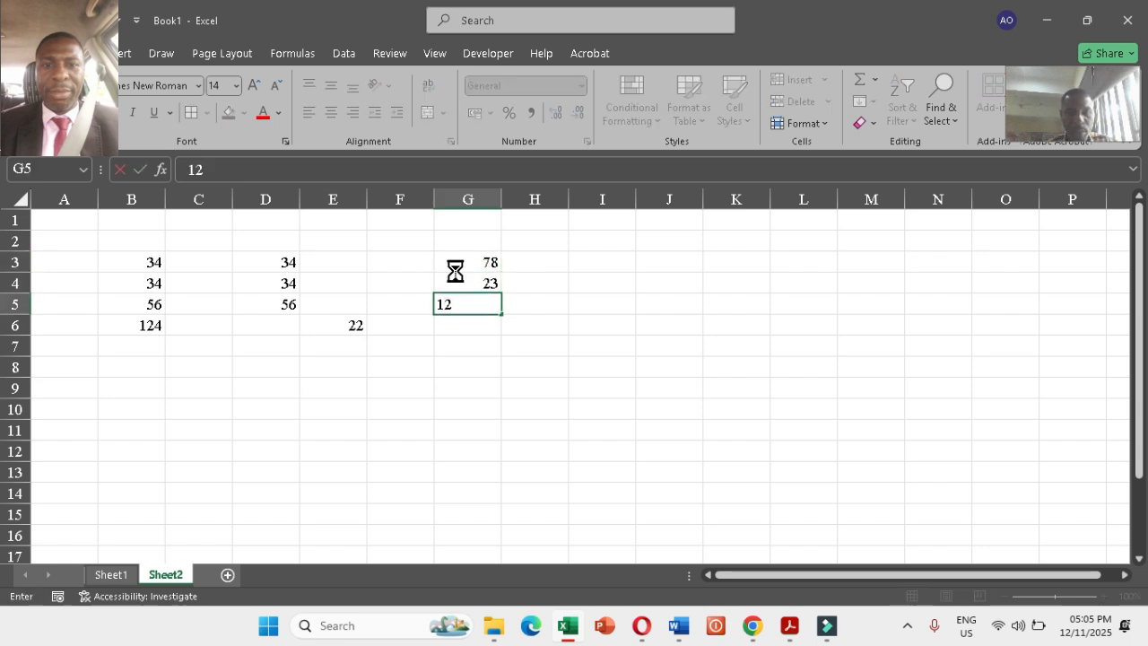
pyautogui.press('Return')
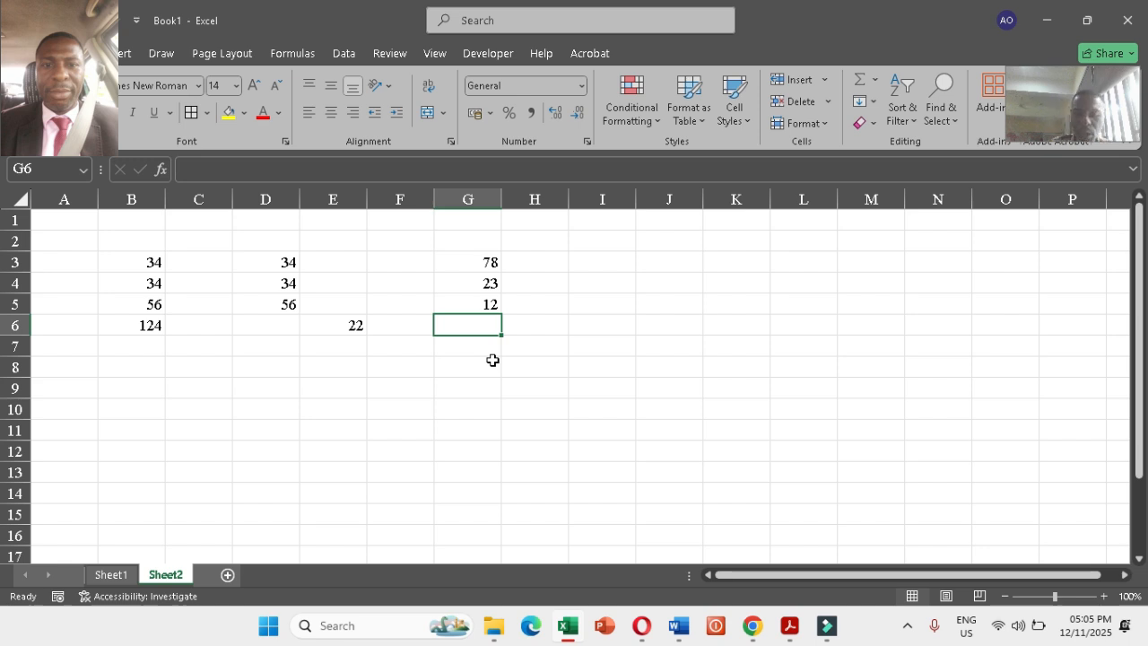
# Step: Multiply the three numbers in column G in cell G6 with the formula =G3*G4*G5, and recheck the topic list on Sheet1
pyautogui.write('=')
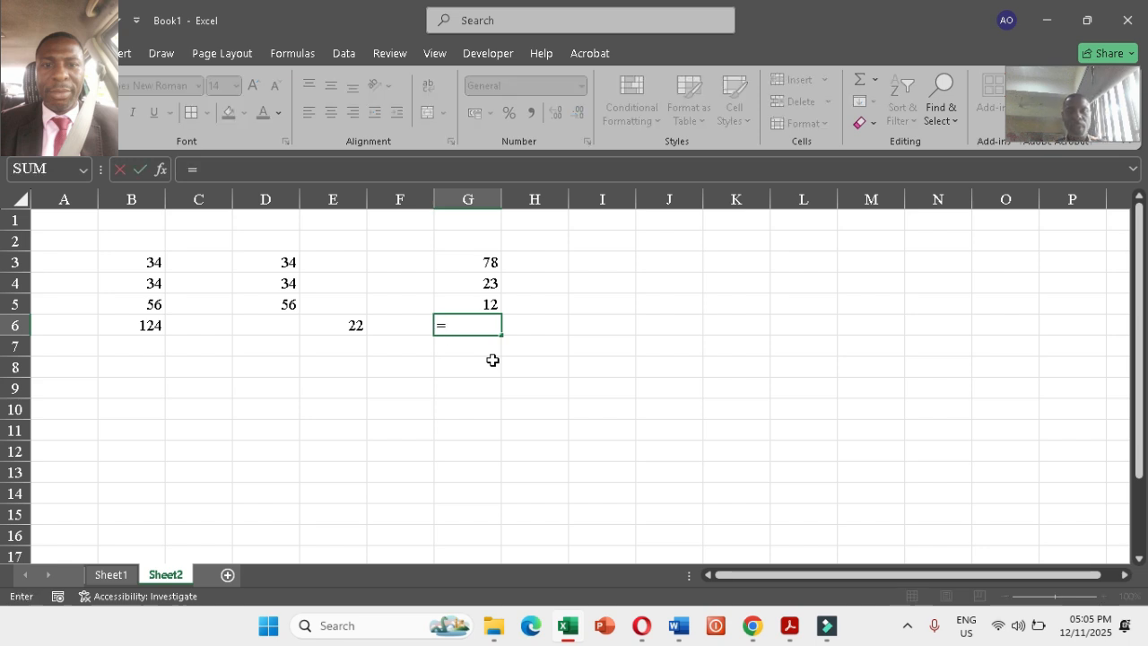
pyautogui.click(490, 261)
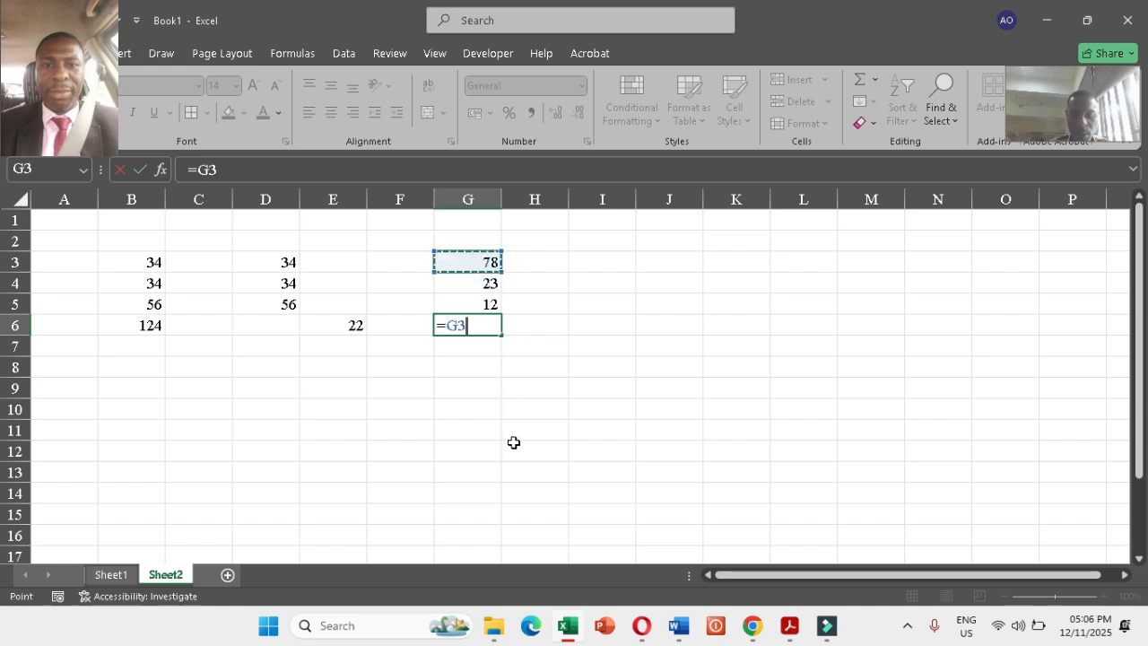
pyautogui.write('*')
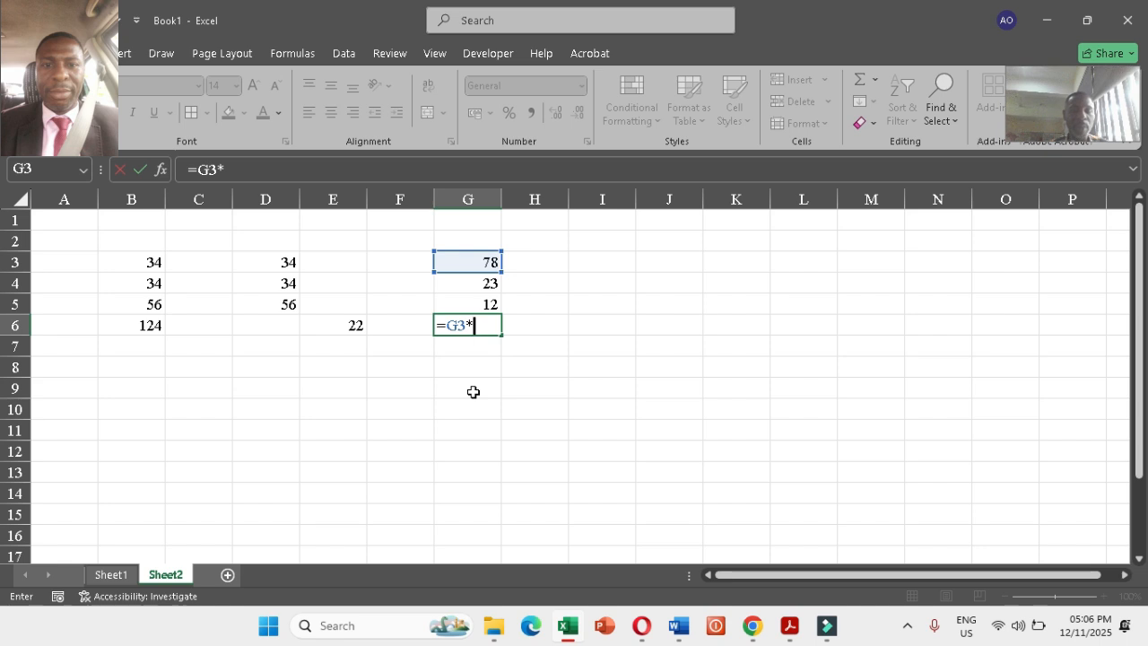
pyautogui.click(489, 283)
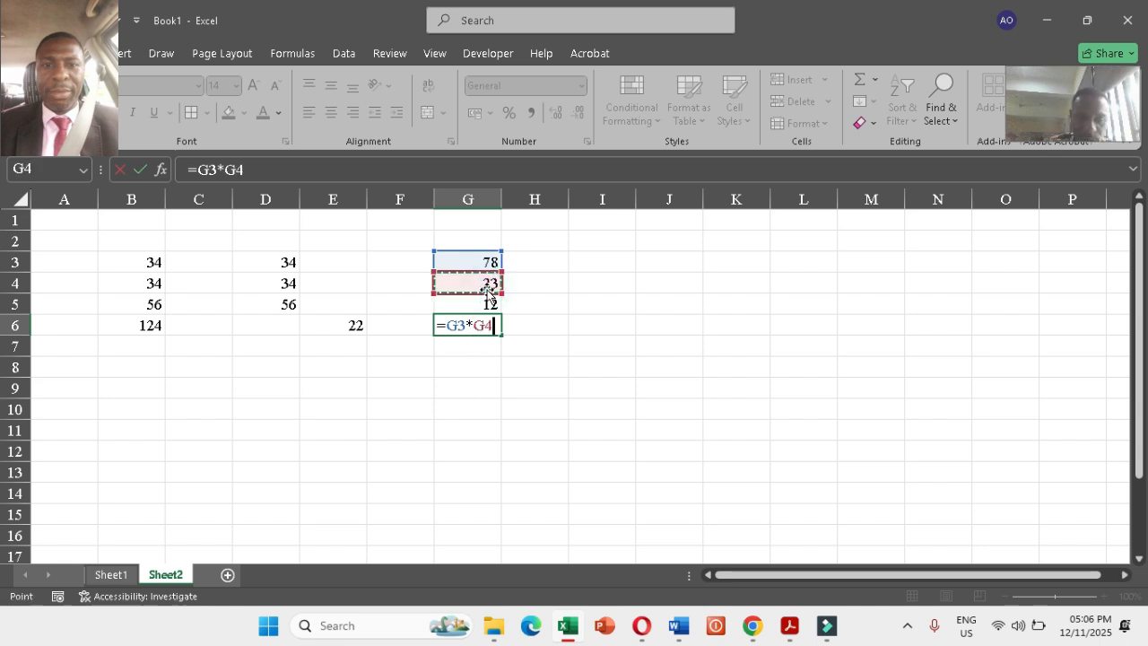
pyautogui.write('*')
pyautogui.click(489, 304)
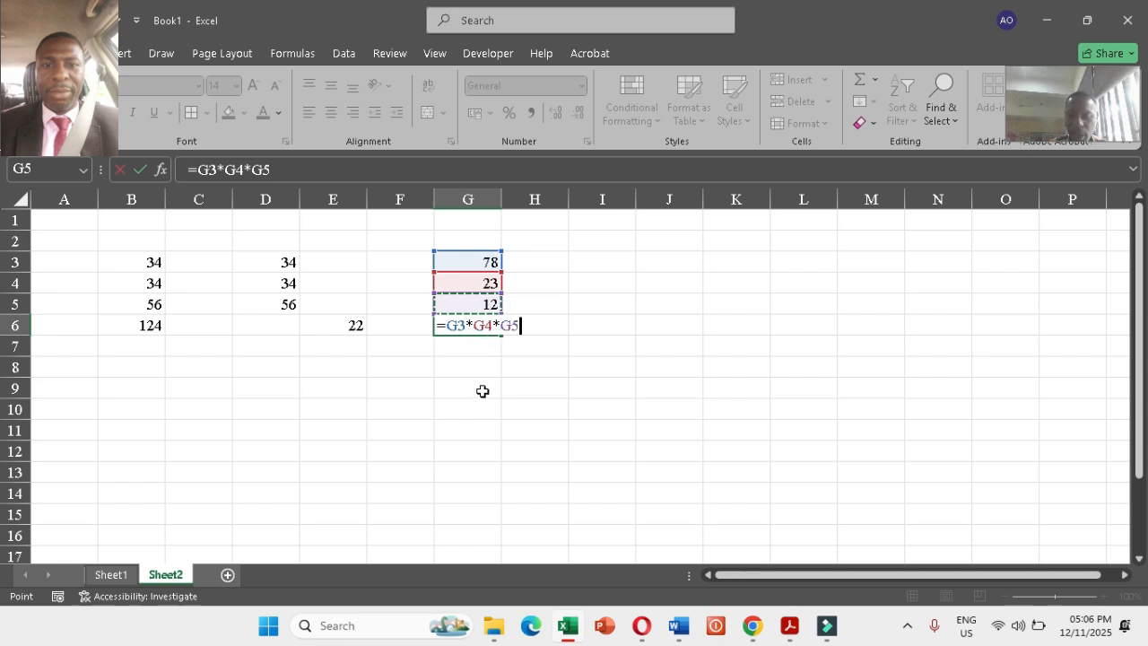
pyautogui.press('Return')
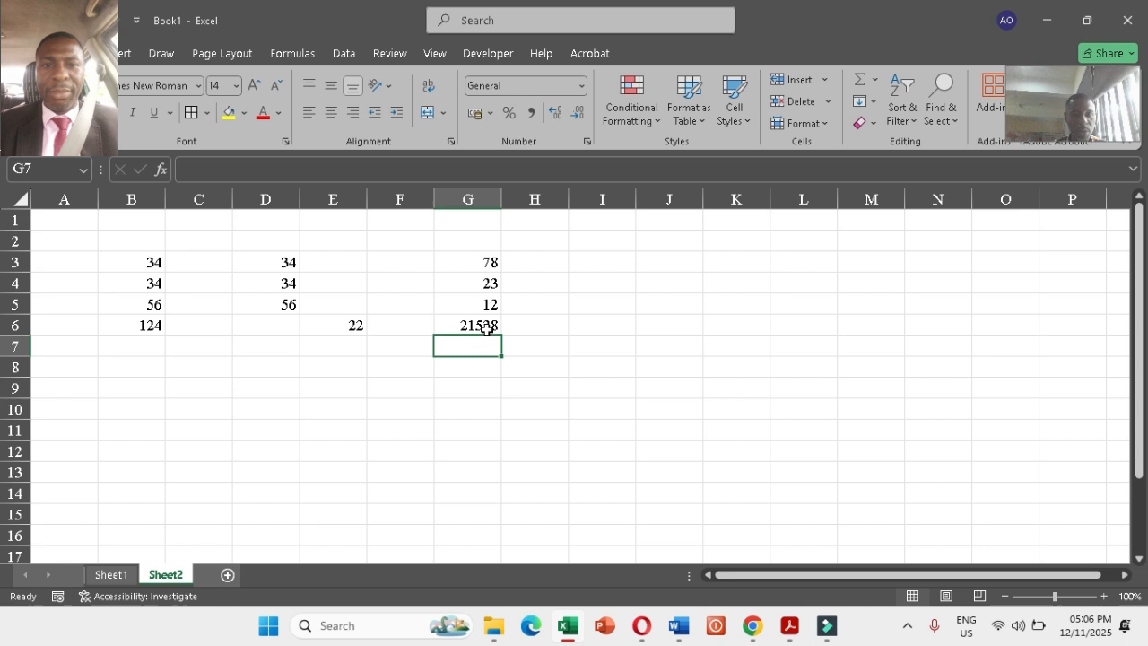
pyautogui.click(111, 575)
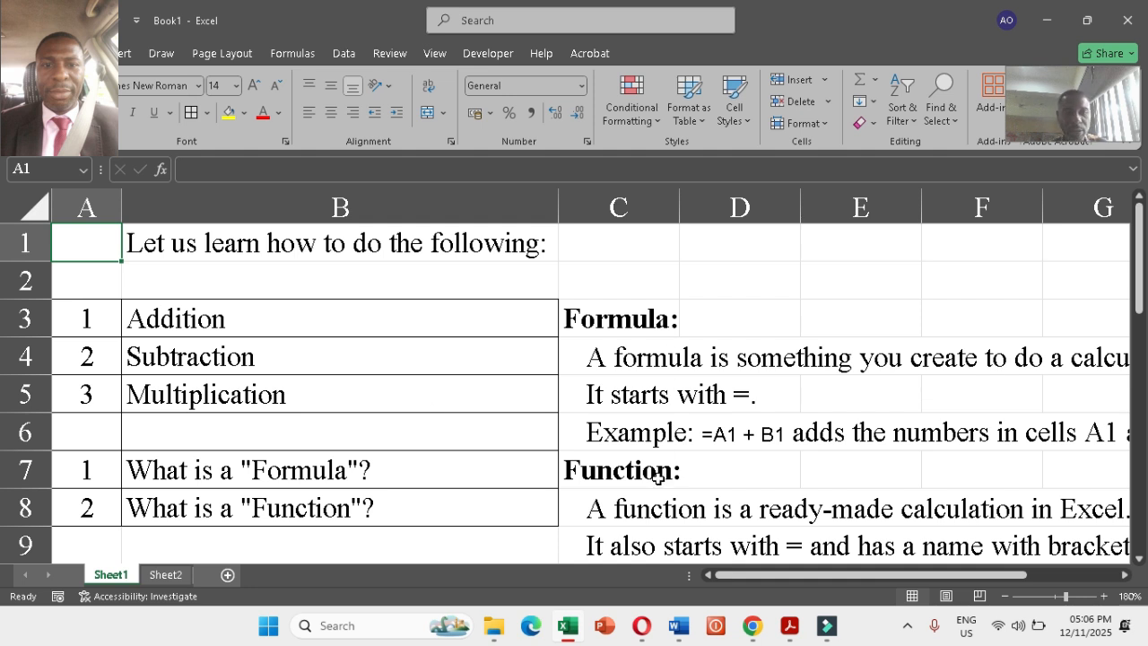
pyautogui.click(165, 575)
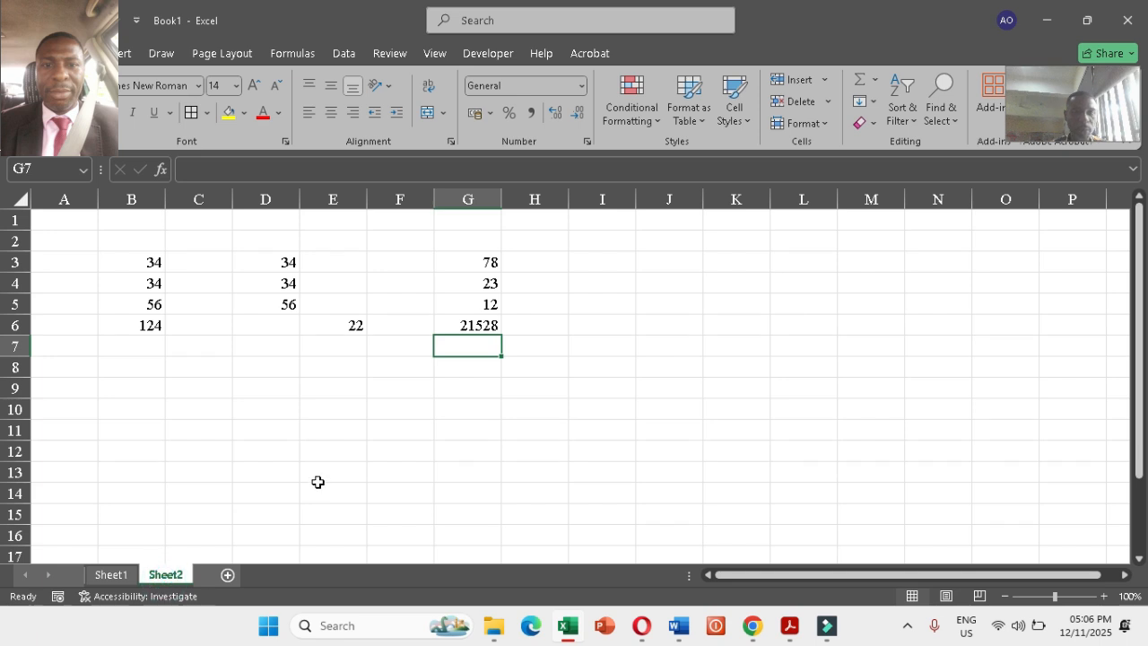